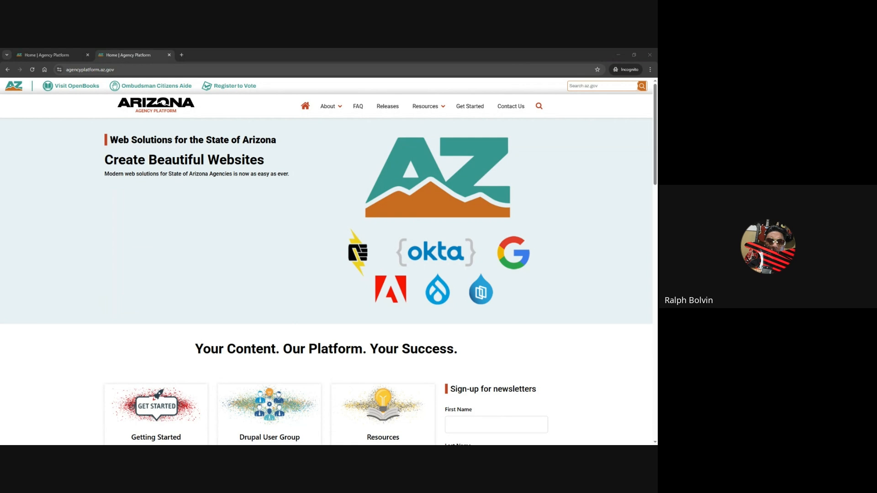
Open the sign-in page at agencyplatform.az.gov/user and close its browser tab
click(90, 70)
key(End)
text(/)
text(user)
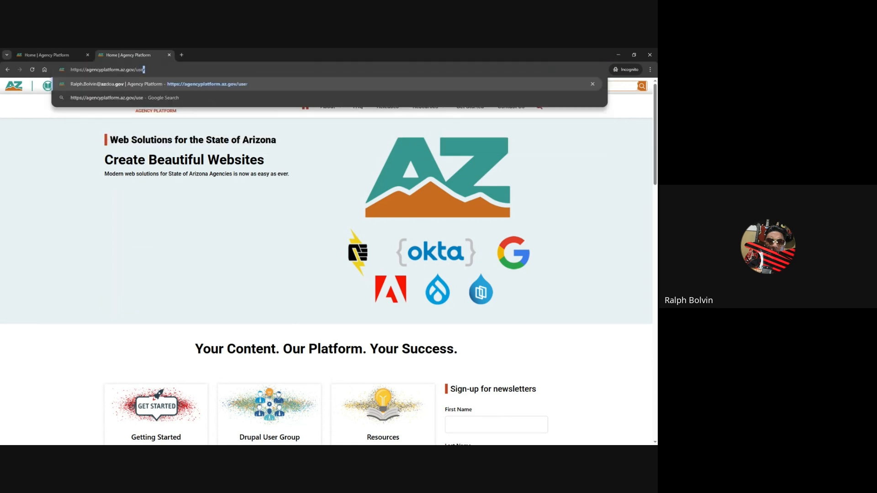
key(Return)
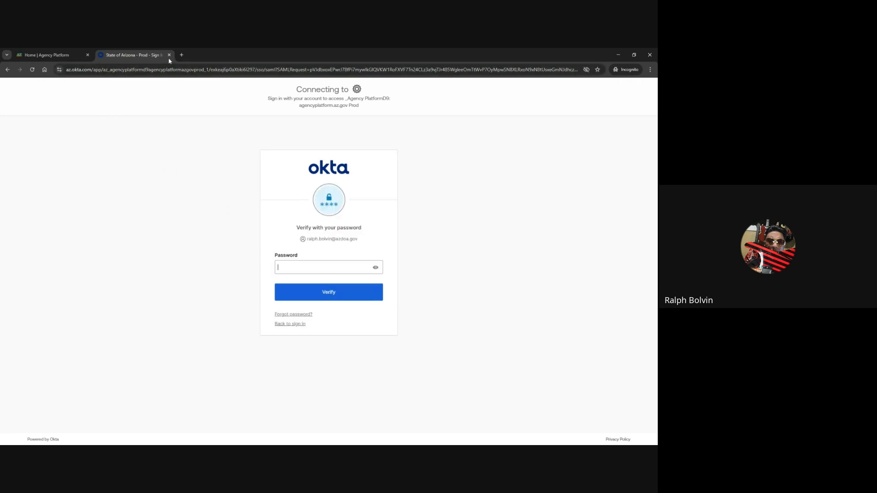
click(169, 55)
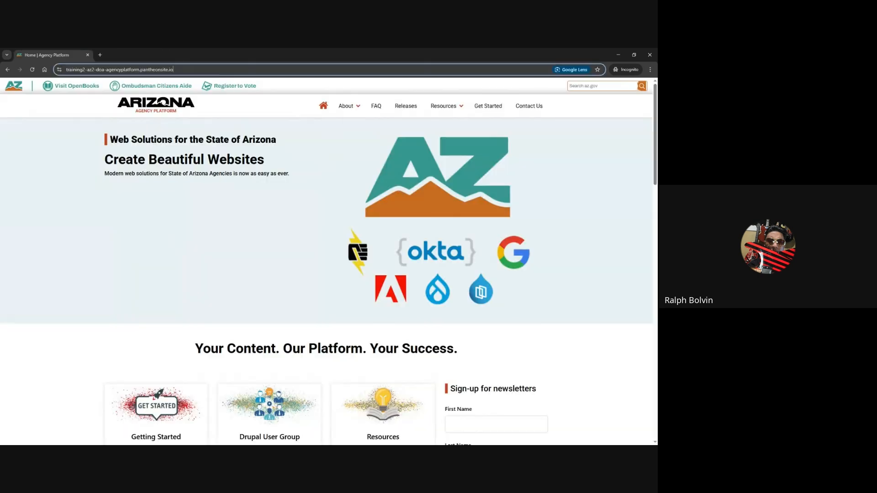
Log in at the training site's /login page as ContentEditor, filling in the username and account password fields
text(/l)
key(Return)
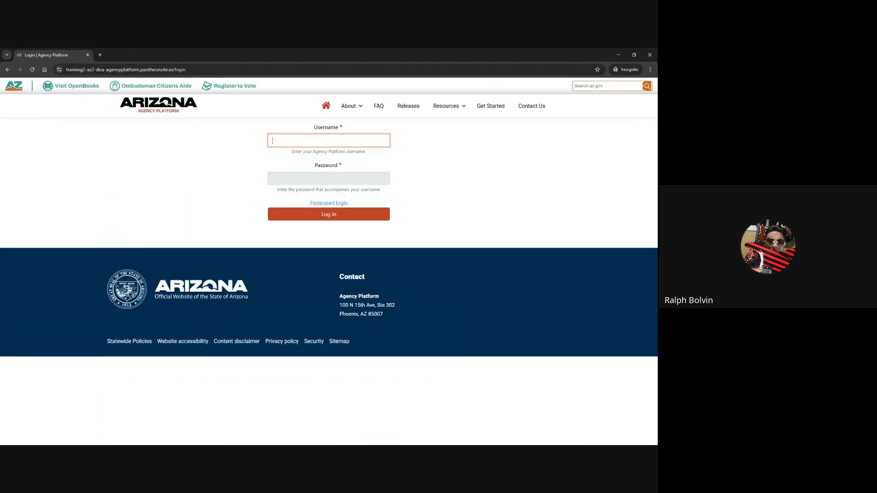
text(ra)
key(Down)
key(Return)
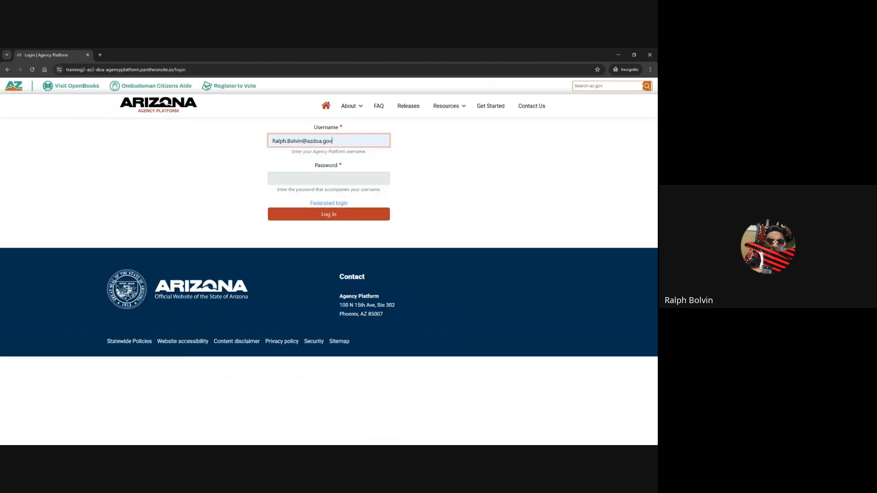
key(Tab)
key(Down)
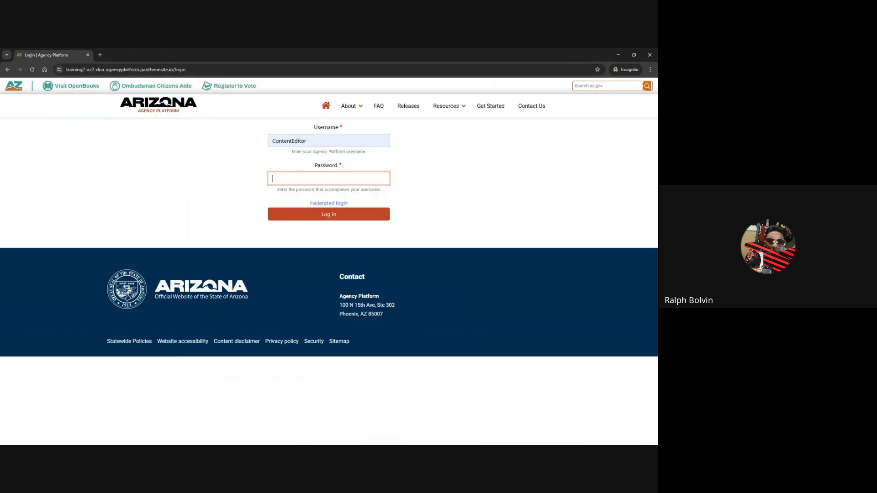
key(Return)
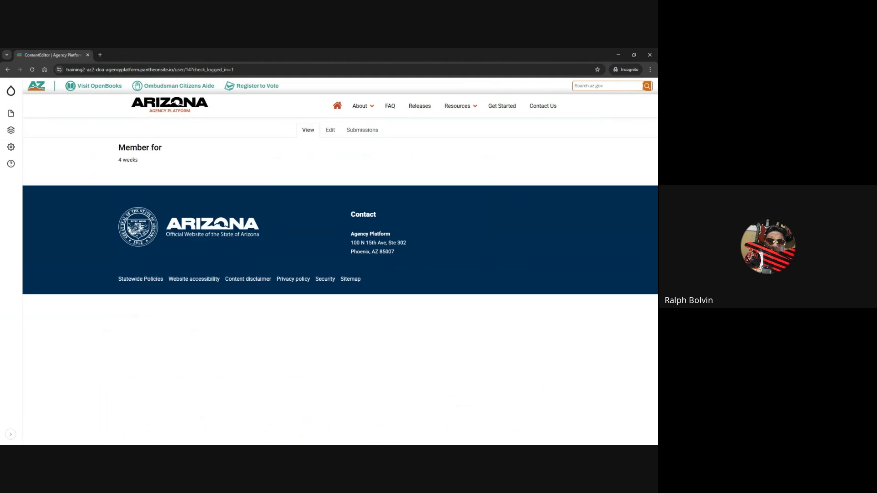
Go to the home page and look over its banner, feature cards and newsletter sign-up form
click(11, 113)
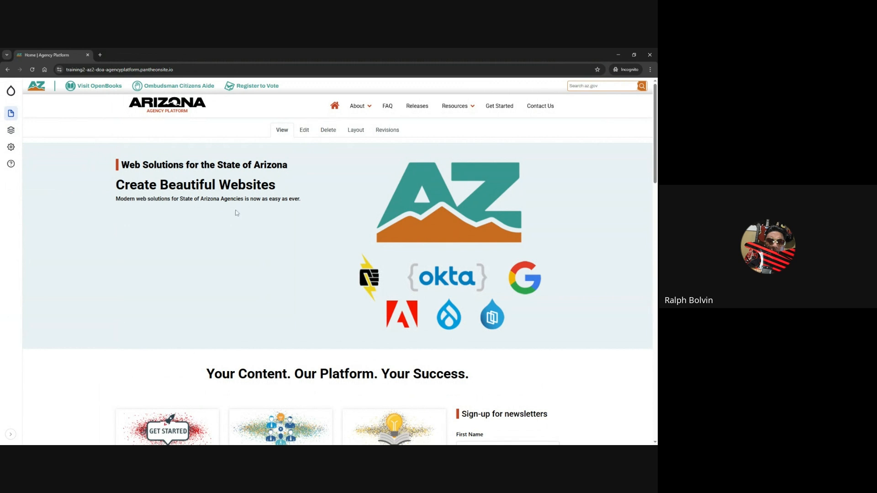
click(11, 91)
scroll(297, 168, down, 2)
scroll(200, 159, up, 2)
scroll(164, 238, down, 6)
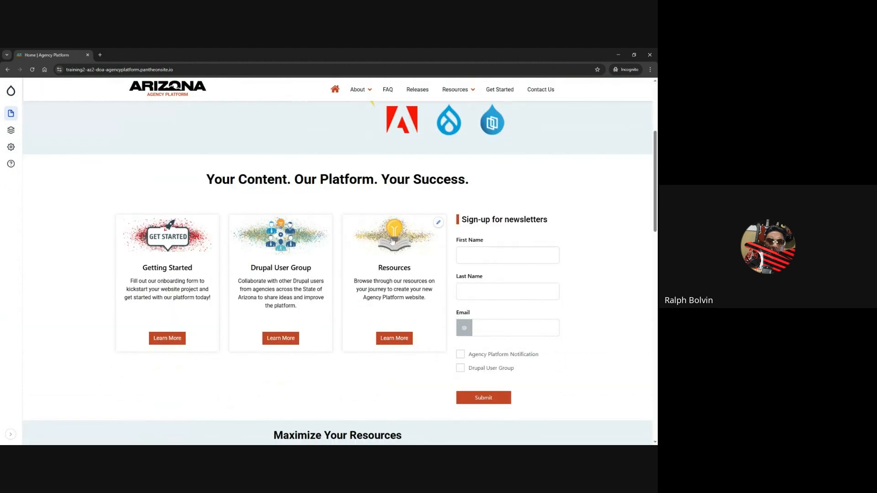
scroll(390, 287, down, 2)
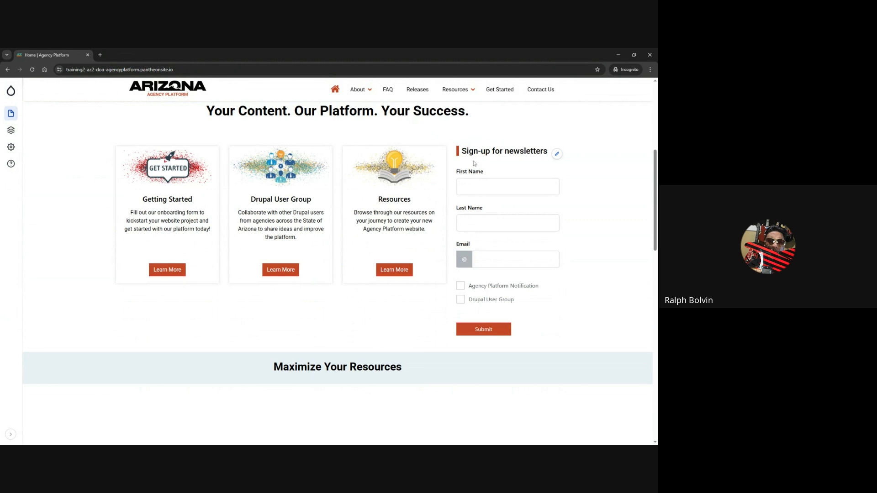
scroll(474, 163, up, 8)
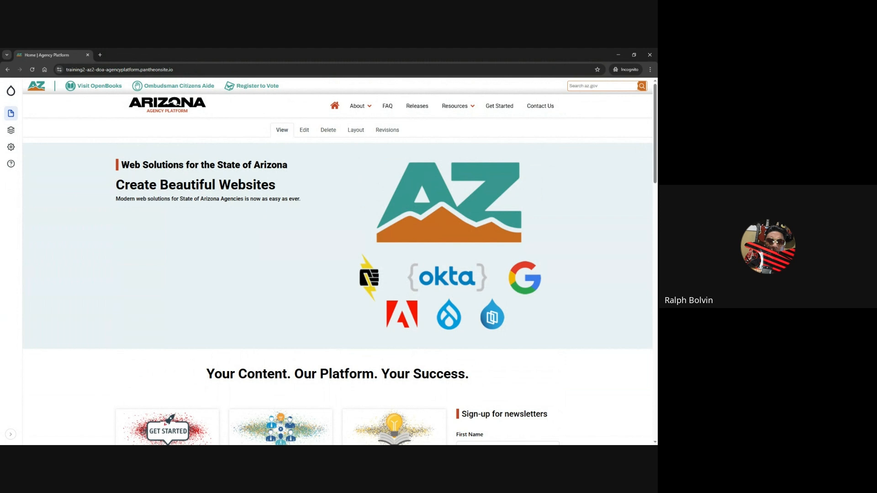
Start a new Basic page titled "Basic Page Title" and fill its body with the Lorem ipsum paragraph
mouse_move(12, 115)
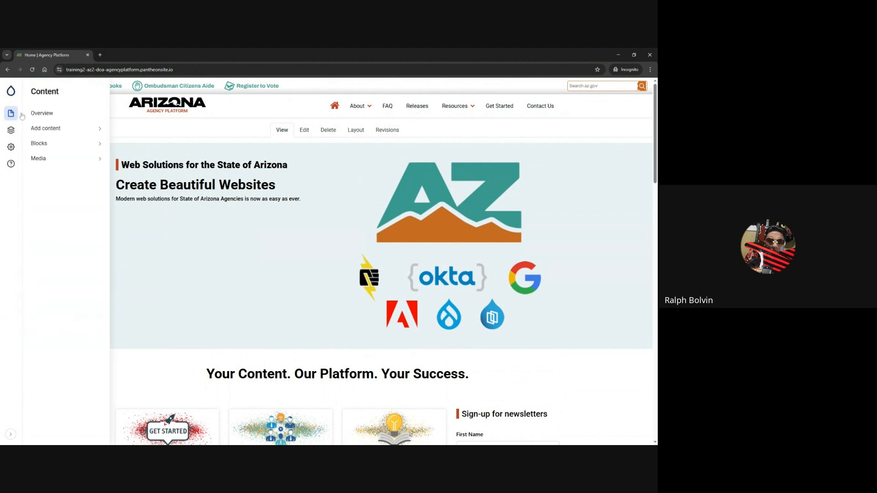
mouse_move(39, 129)
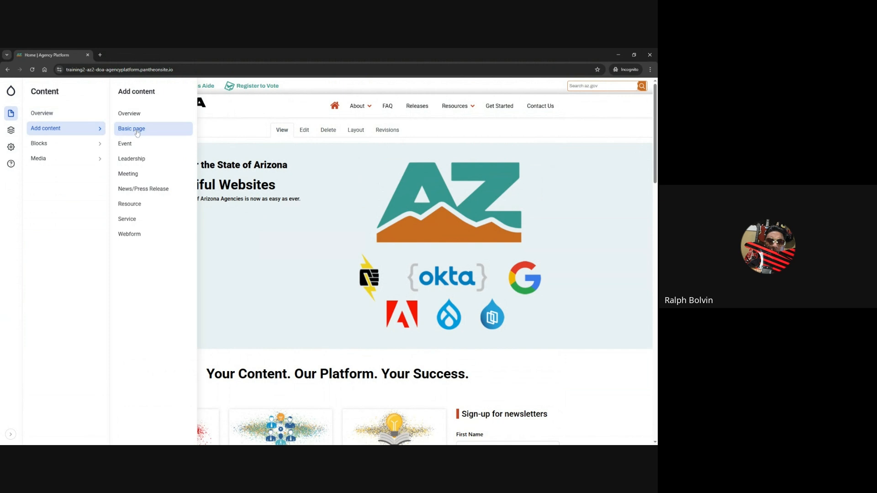
click(137, 132)
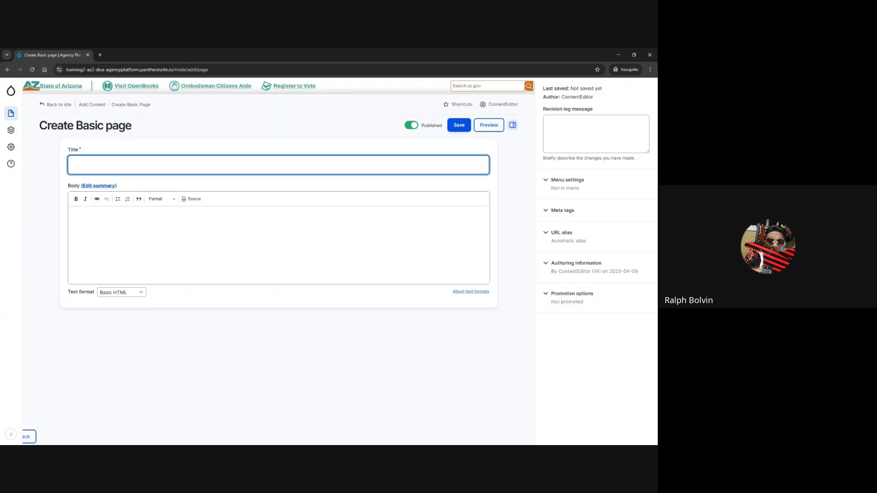
text(Basic Page Title)
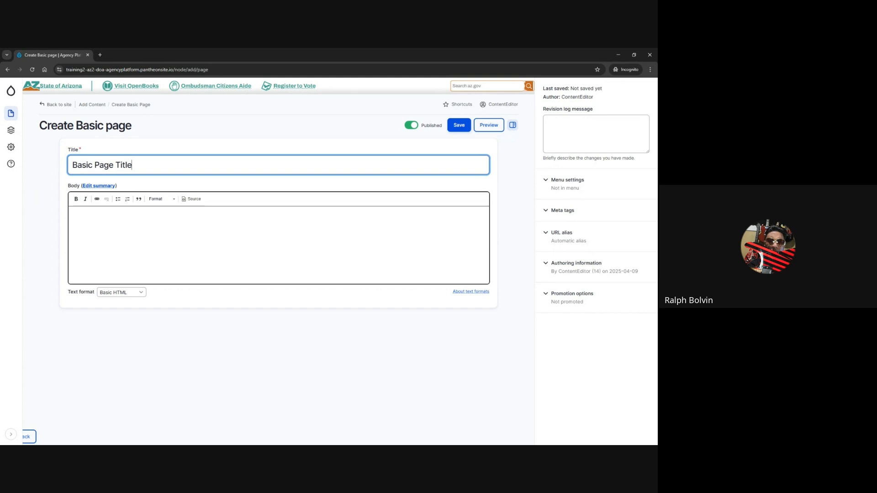
click(72, 211)
text(Lorem ipsum dolor sit amet, consectetur adipiscing elit, sed do eiusmod tempor incididunt ut labore et dolore magna aliqua. Ut enim ad minim veniam, quis nostrud exercitation ullamco laboris nisi ut aliquip ex ea commodo consequat. Duis aute irure dolor in reprehenderit in voluptate velit esse cillum dolore eu fugiat nulla pariatur. Excepteur sint occaecat cupidatat non proident, sunt in culpa qui officia deserunt mollit anim id est laborum.)
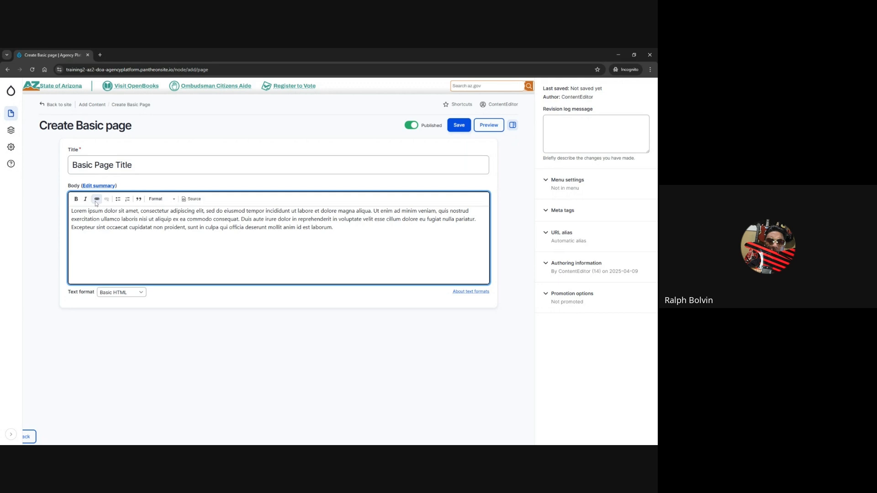
Add the Heading 2 text "This is a title" above the body paragraph, check its HTML source and save the page
click(174, 201)
scroll(172, 235, down, 3)
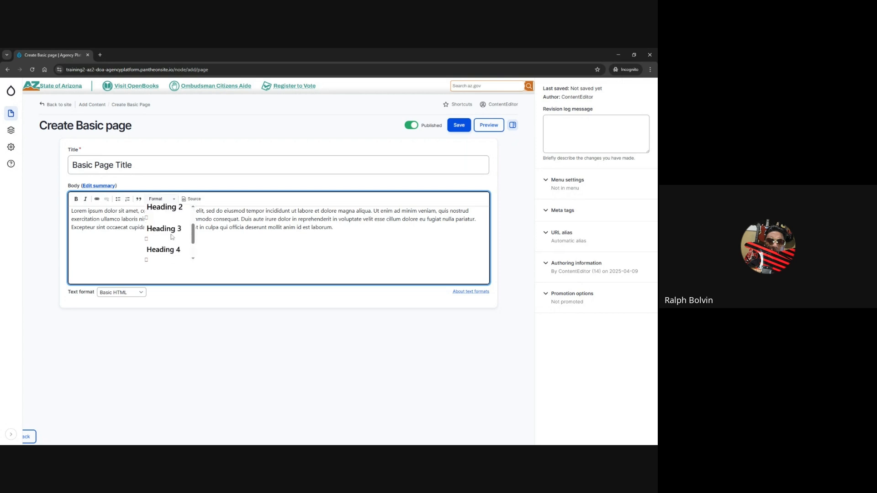
scroll(169, 233, up, 5)
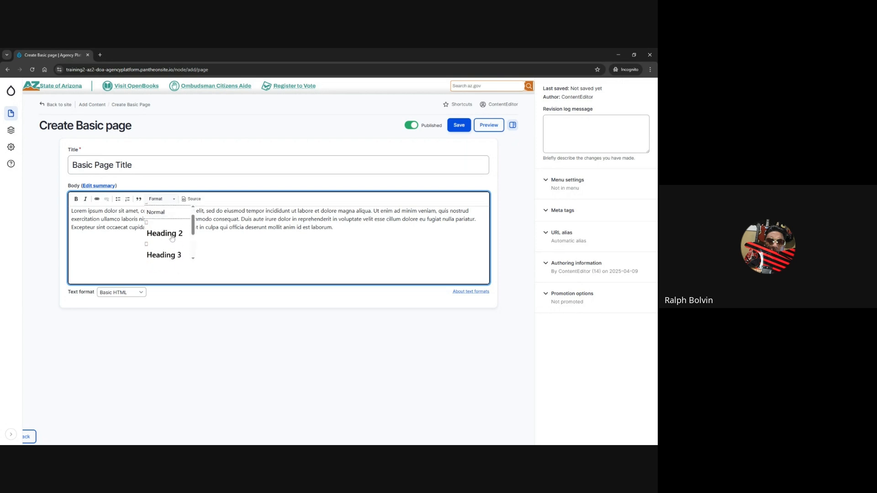
click(194, 200)
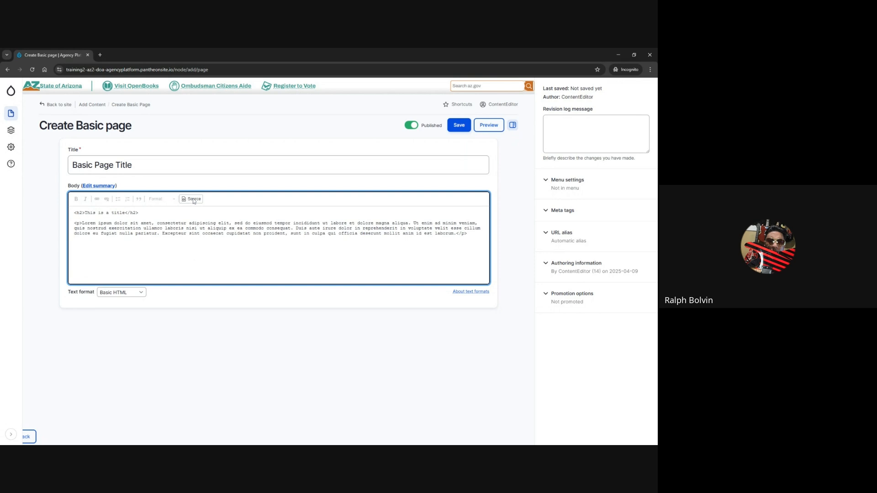
click(194, 200)
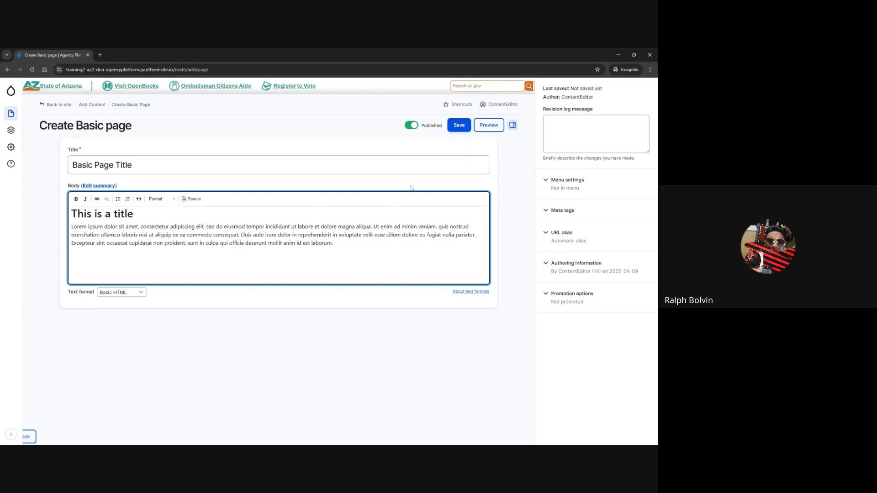
click(457, 130)
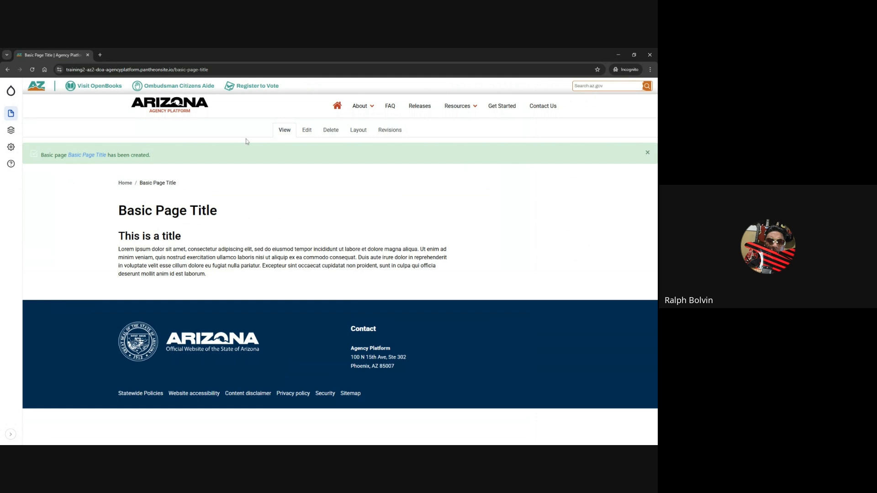
click(307, 130)
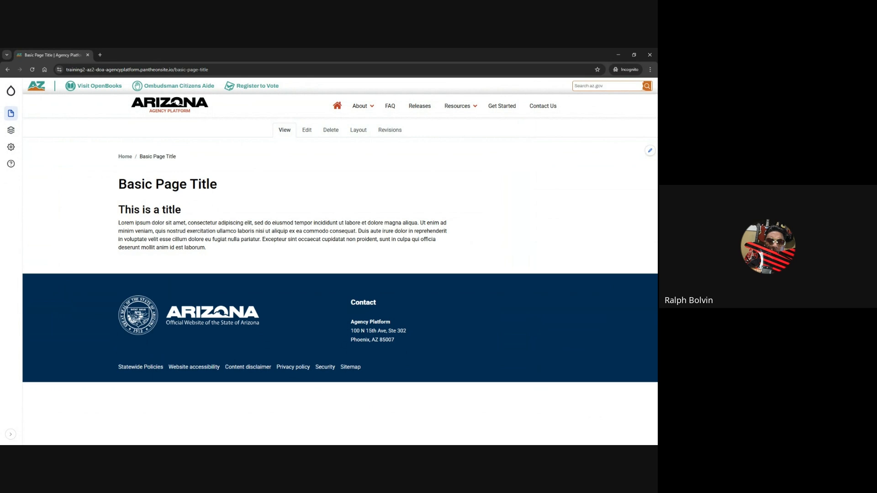
Start a new Meeting titled "Training meeting" and set its end time to 01:50 PM
mouse_move(12, 116)
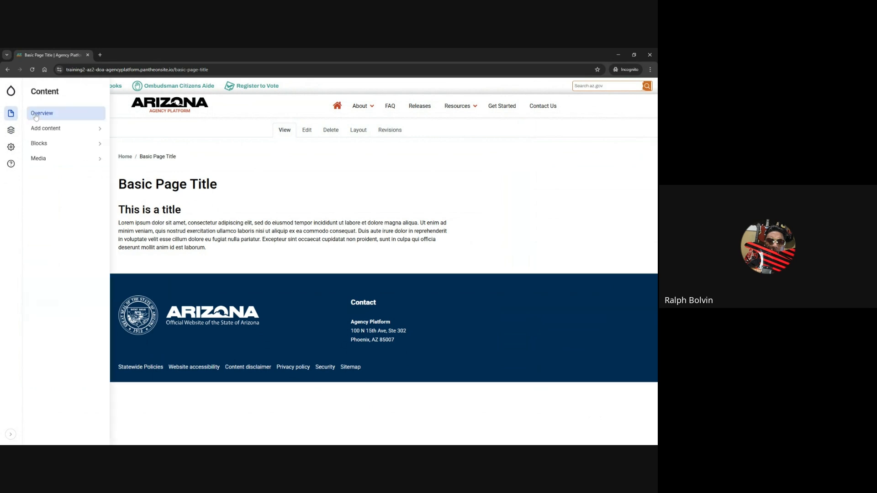
mouse_move(65, 130)
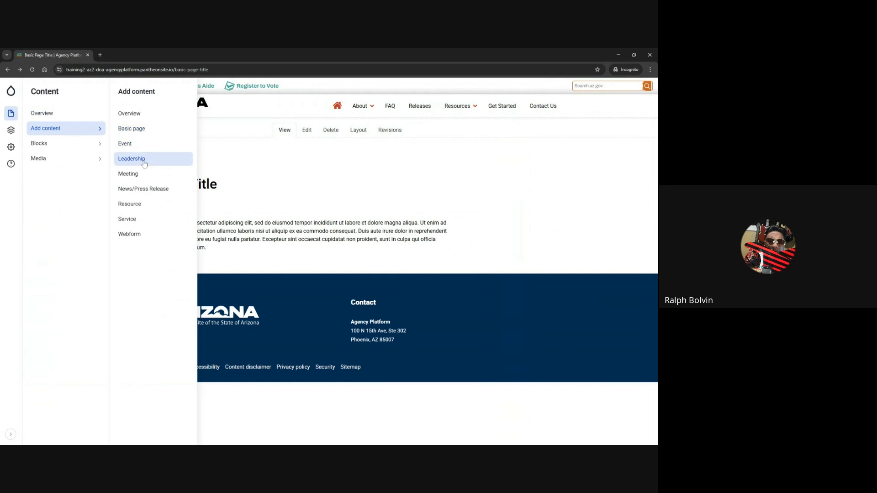
click(137, 174)
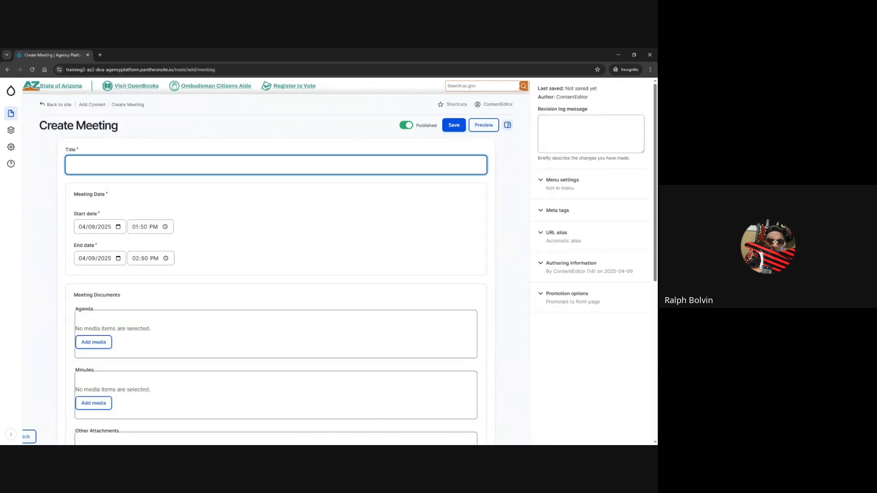
text(Training meeting)
scroll(89, 199, down, 1)
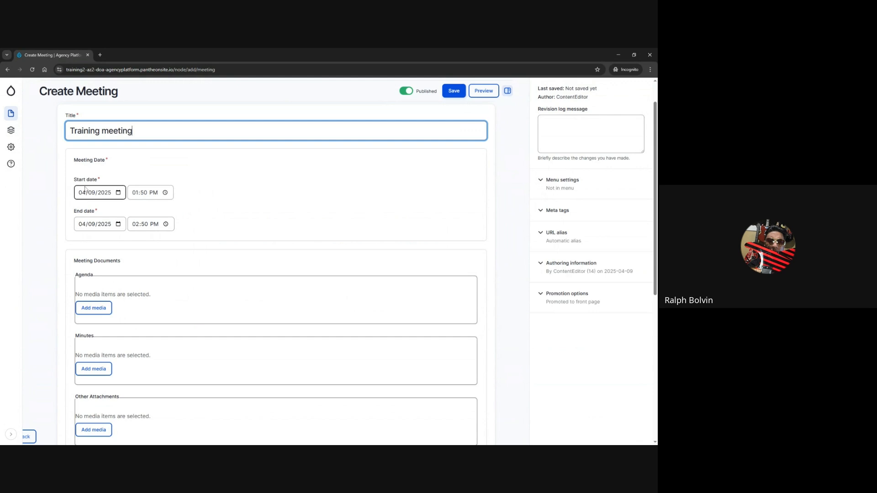
click(137, 225)
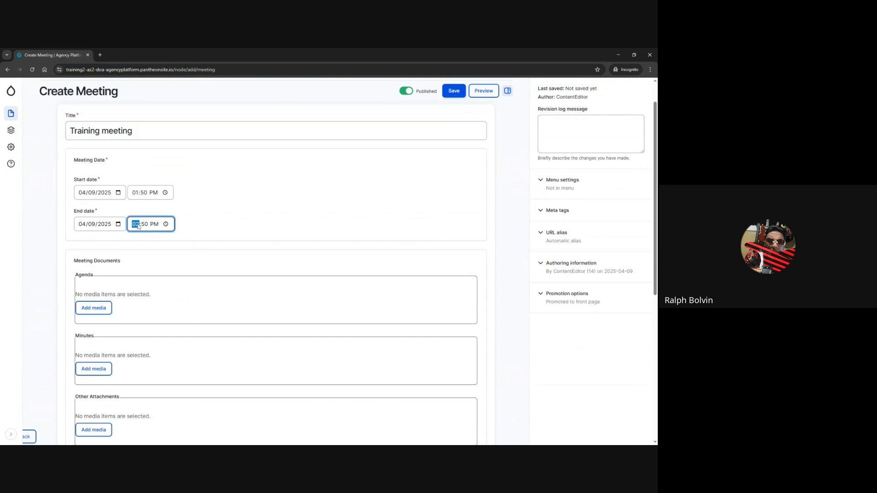
text(01)
click(236, 206)
scroll(238, 208, down, 1)
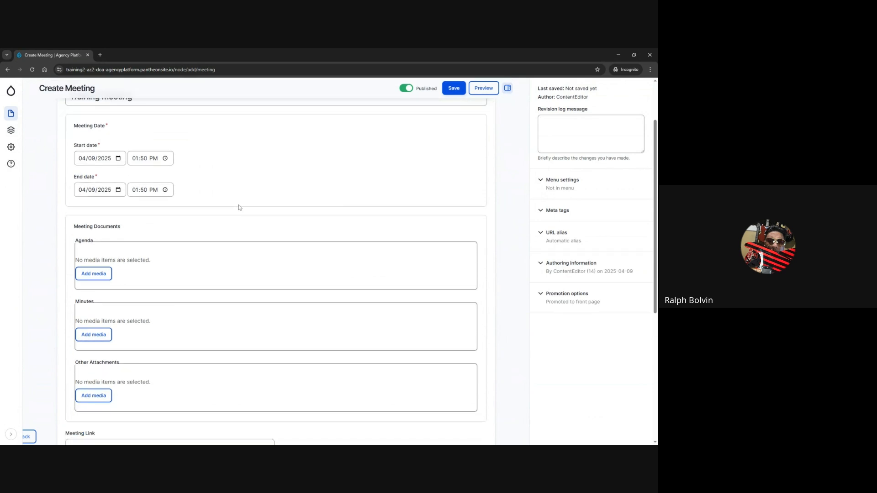
Upload PDF-Test-1.pdf to the media library and insert it as the meeting's Agenda document
scroll(239, 208, down, 2)
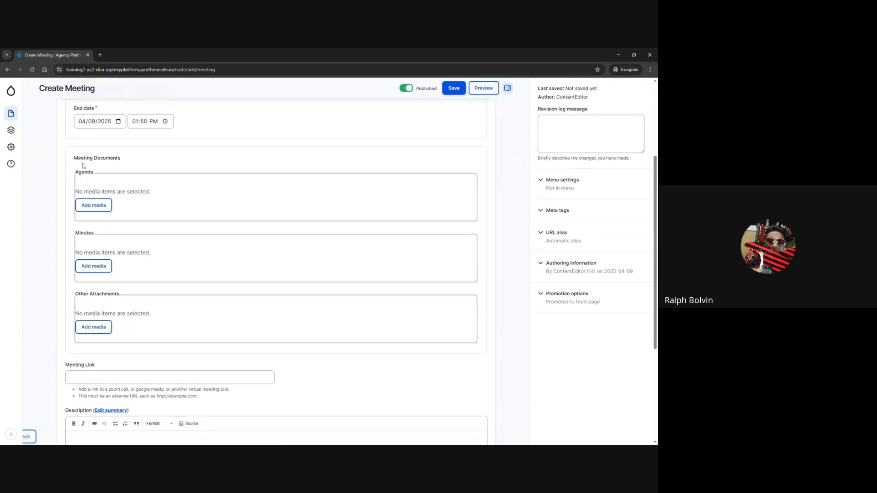
click(86, 204)
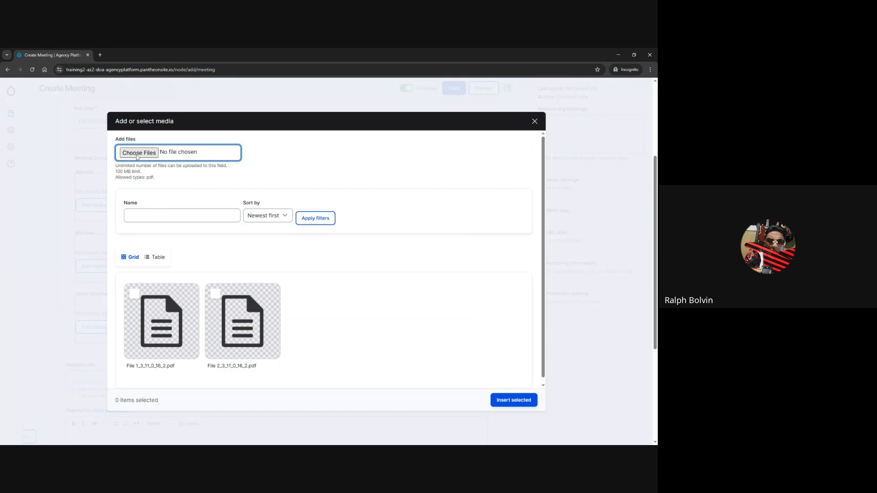
click(137, 153)
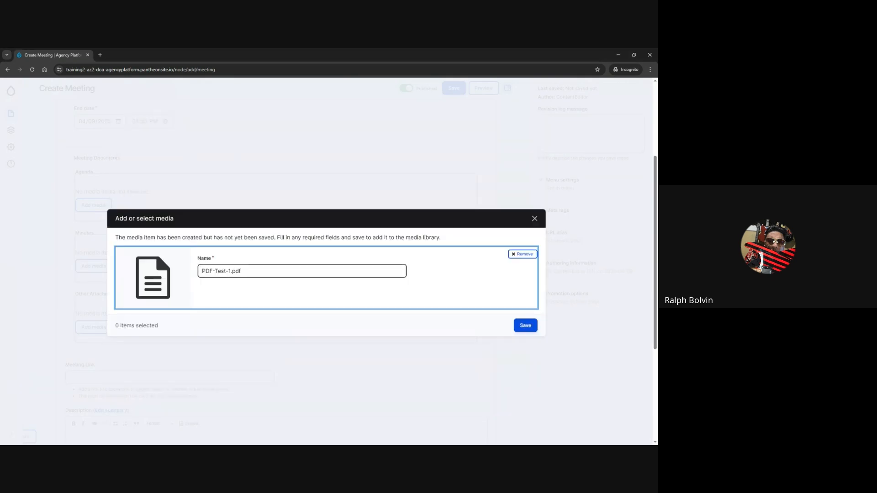
click(525, 325)
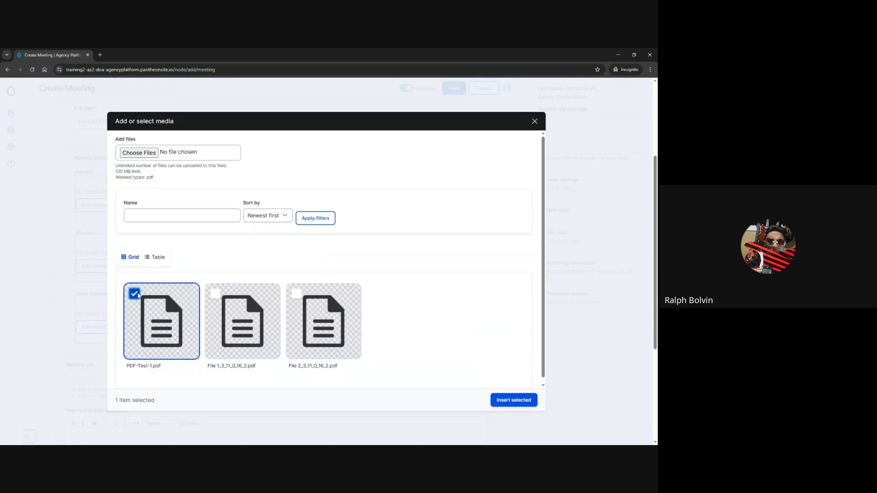
click(499, 397)
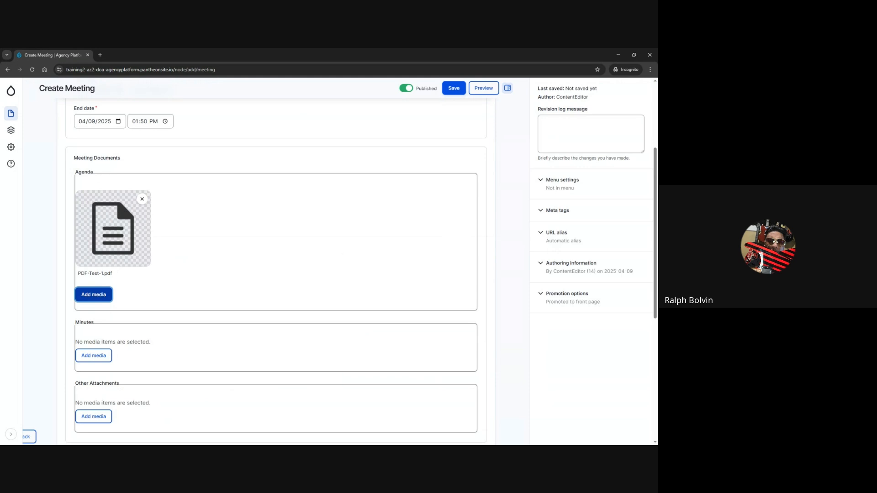
Upload NCIA_meeting-2025-04-07.mp3 to the media library and insert it as the meeting's Minutes recording
scroll(89, 255, down, 2)
click(89, 254)
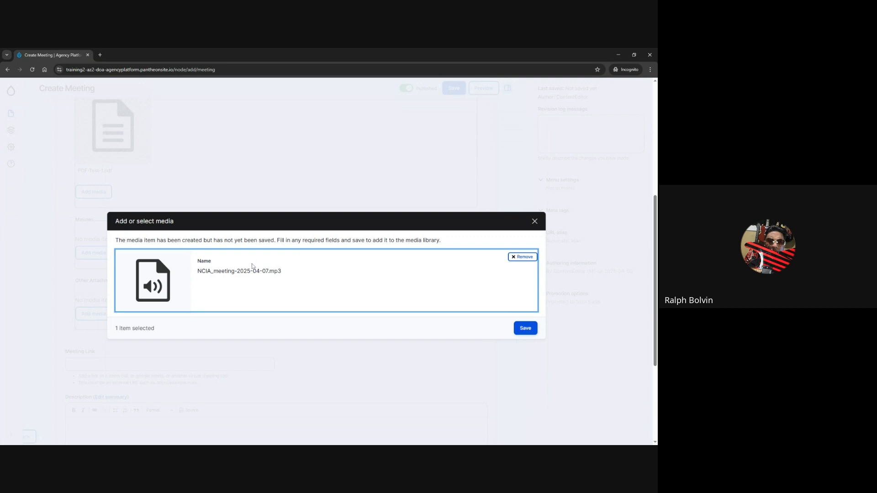
click(524, 331)
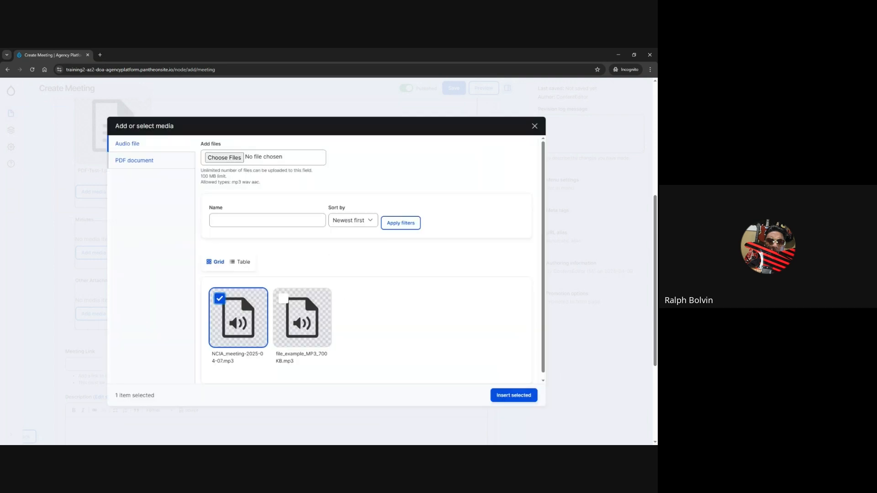
click(514, 395)
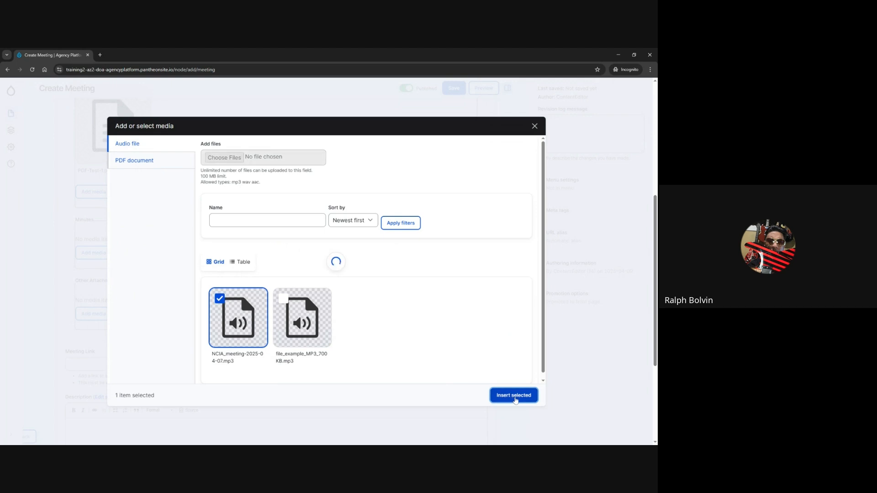
Fill the meeting's Description with the Lorem ipsum paragraph and save the meeting
scroll(230, 305, down, 4)
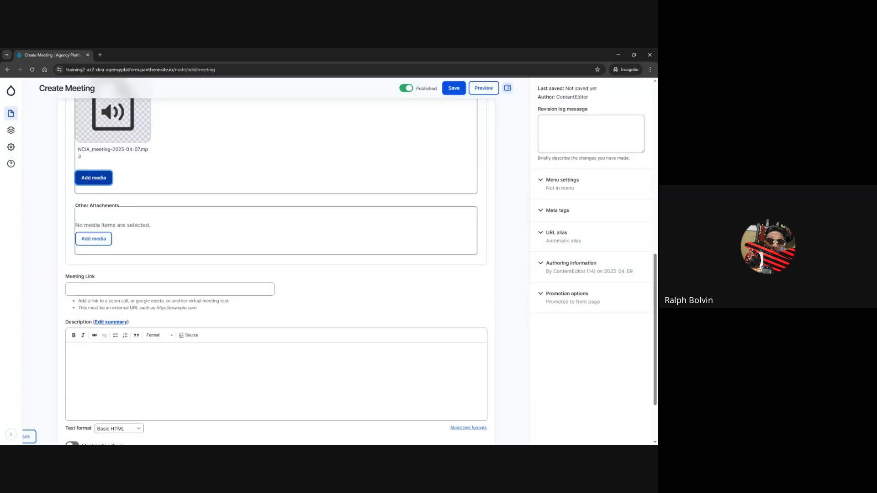
scroll(96, 215, down, 2)
click(95, 220)
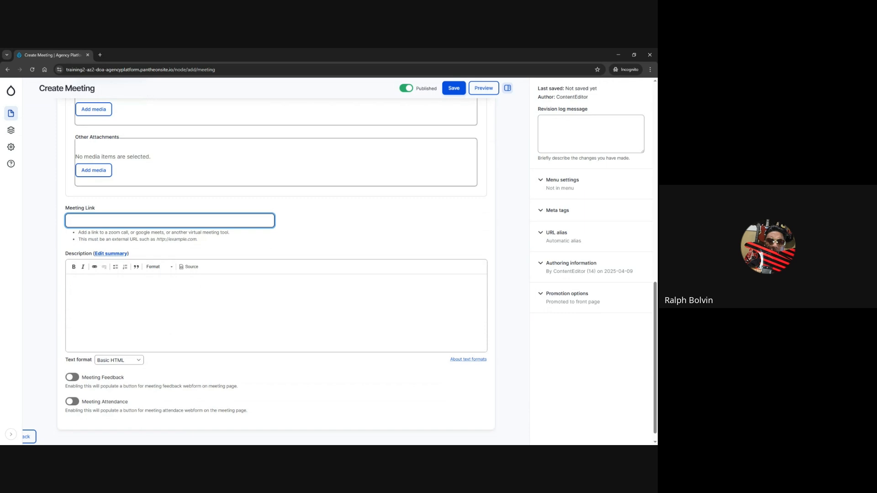
scroll(276, 297, down, 1)
click(76, 283)
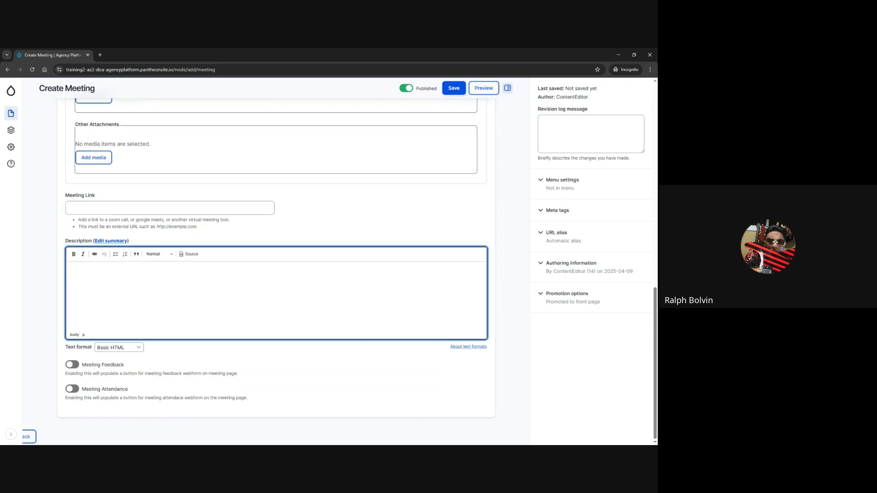
text(Lorem ipsum dolor sit amet, consectetur adipiscing elit, sed do eiusmod tempor incididunt ut labore et dolore magna aliqua. Ut enim ad minim veniam, quis nostrud exercitation ullamco laboris nisi ut aliquip ex ea commodo consequat. Duis aute irure dolor in reprehenderit in voluptate velit esse cillum dolore eu fugiat nulla pariatur. Excepteur sint occaecat cupidatat non proident, sunt in culpa qui officia deserunt mollit anim id est laborum.)
key(ctrl+s)
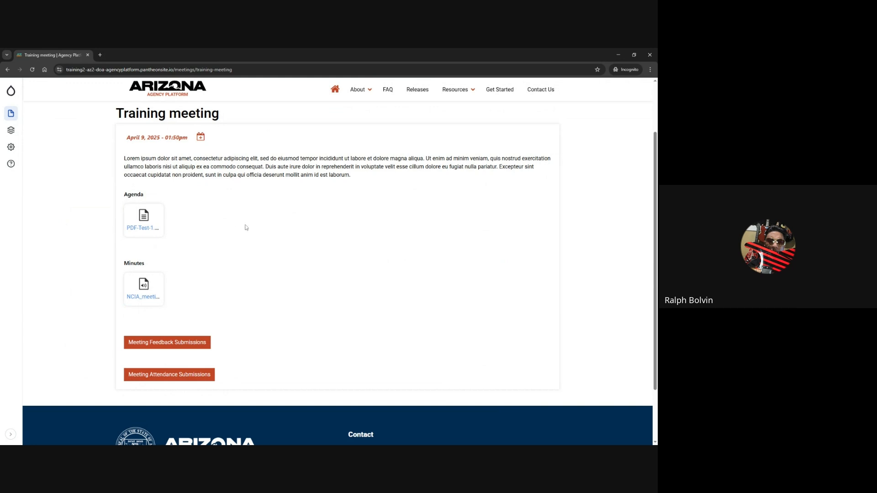
Edit the saved meeting to enable Meeting Attendance and Meeting Feedback, and save it again
scroll(247, 227, up, 3)
scroll(247, 227, down, 3)
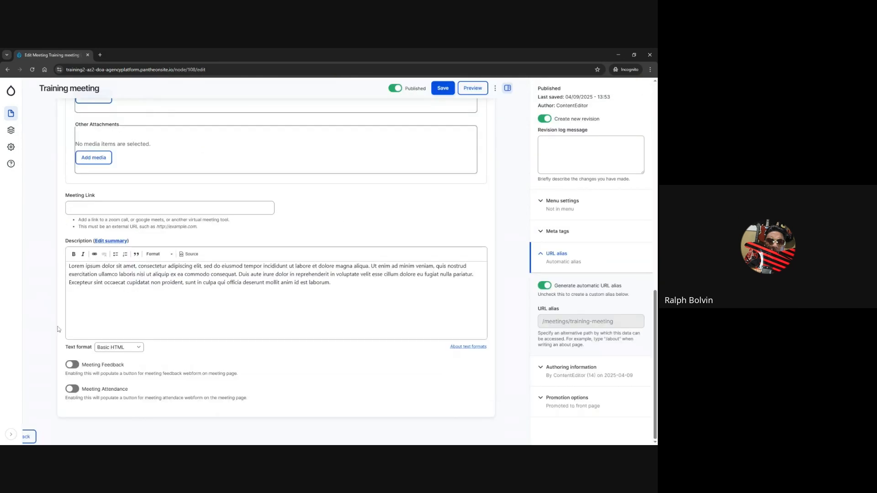
click(87, 391)
click(92, 365)
click(442, 88)
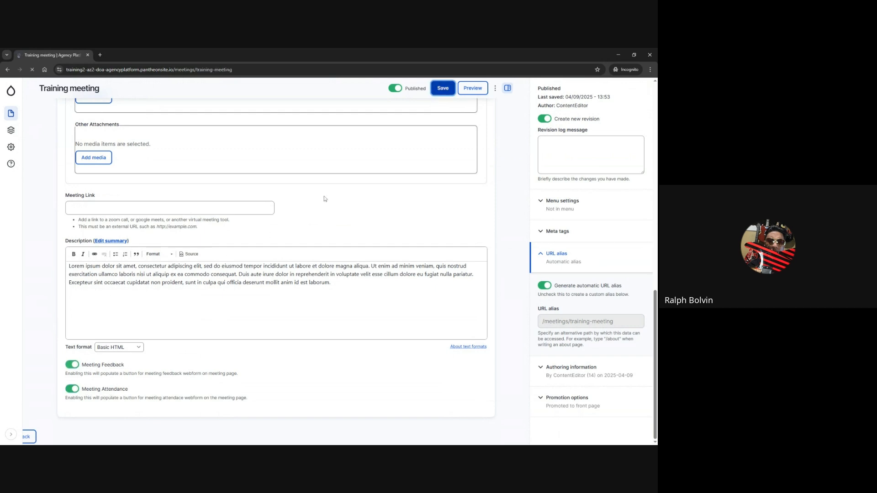
Review the feedback and attendance sections on the saved meeting page and the State Board of Dental Examiners' board meetings list
scroll(241, 268, down, 5)
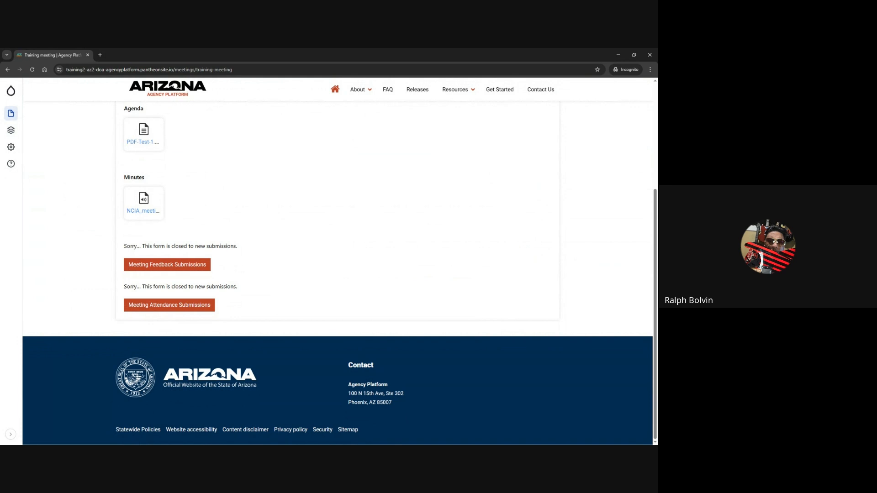
drag(144, 287, 226, 286)
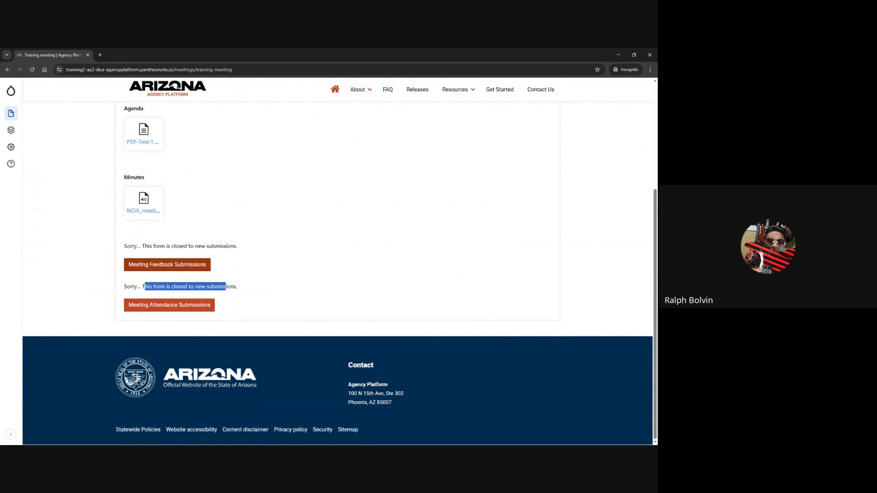
scroll(172, 268, up, 5)
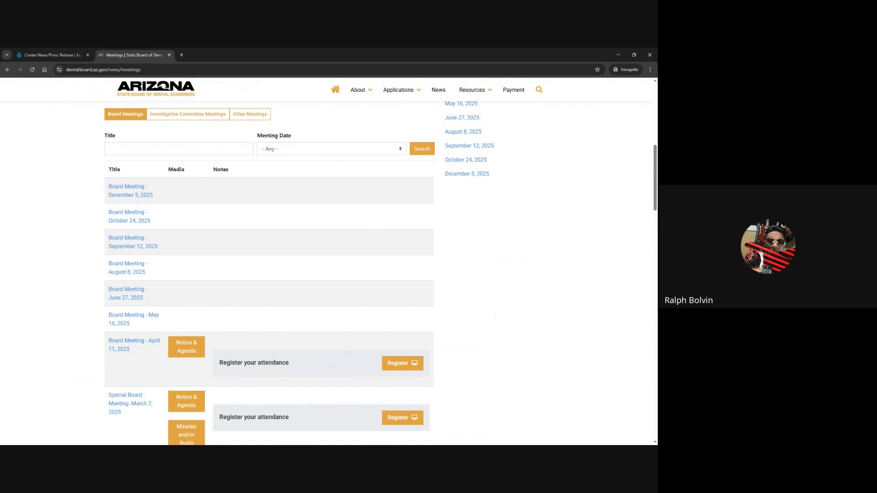
scroll(81, 240, down, 1)
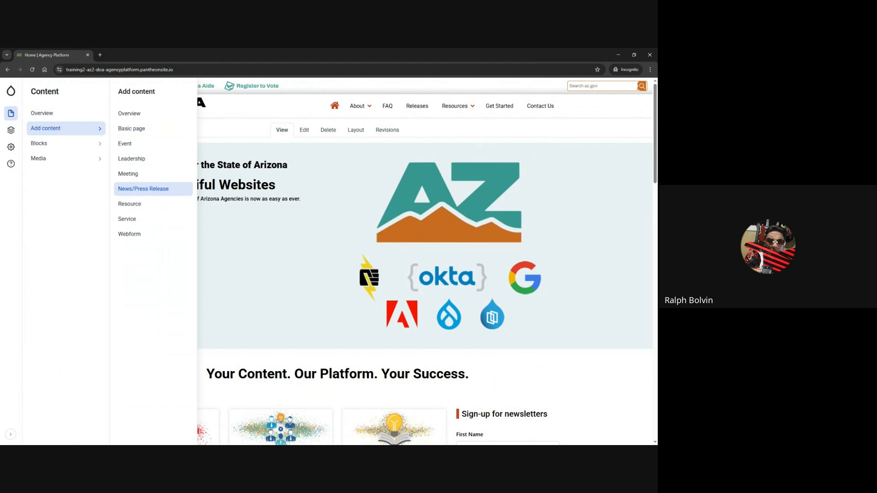
Start a new News/Press Release titled "News Training Page" in the General announcement category
click(134, 190)
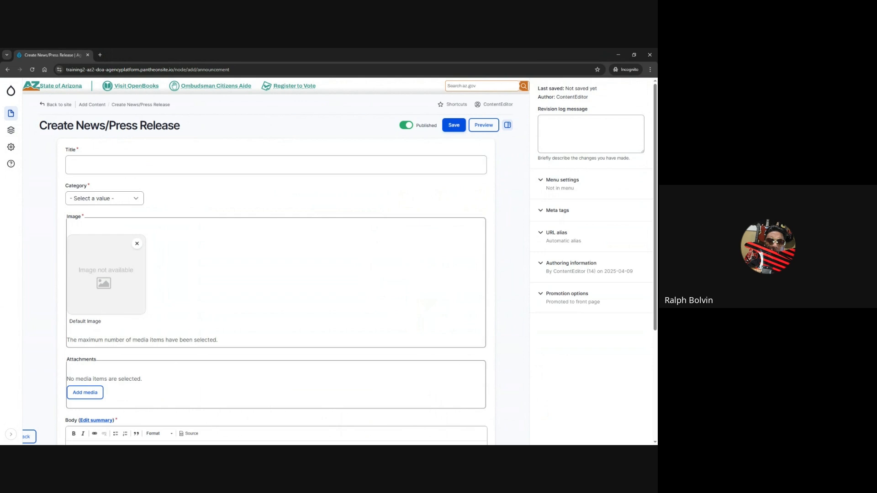
click(192, 172)
text(News Training Page)
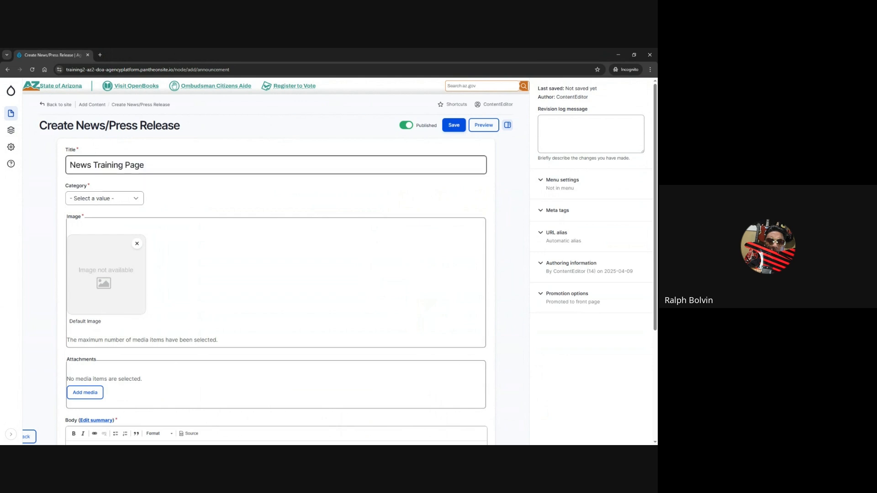
click(92, 198)
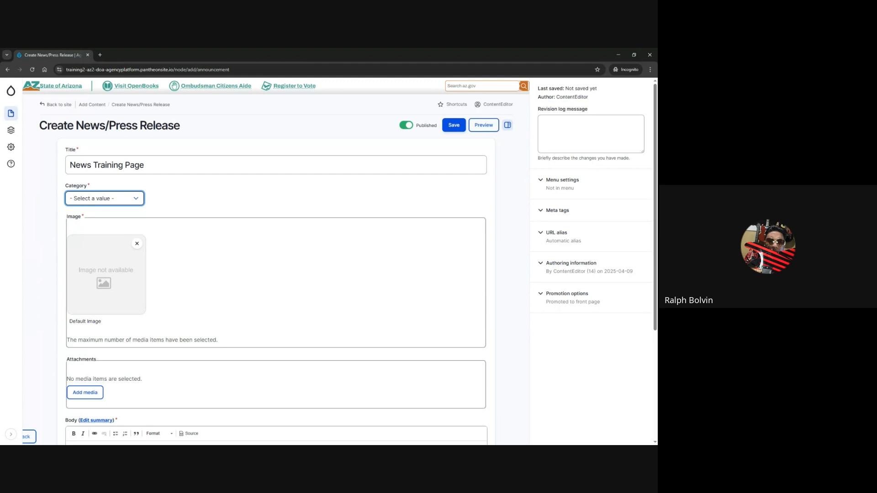
click(111, 221)
Replace the default image with an upload of Miami-Dolphins.jpg, giving it the alternative text "Miami Dolphins Logo with the dolphin jumping over the Dolphins"
scroll(111, 221, down, 1)
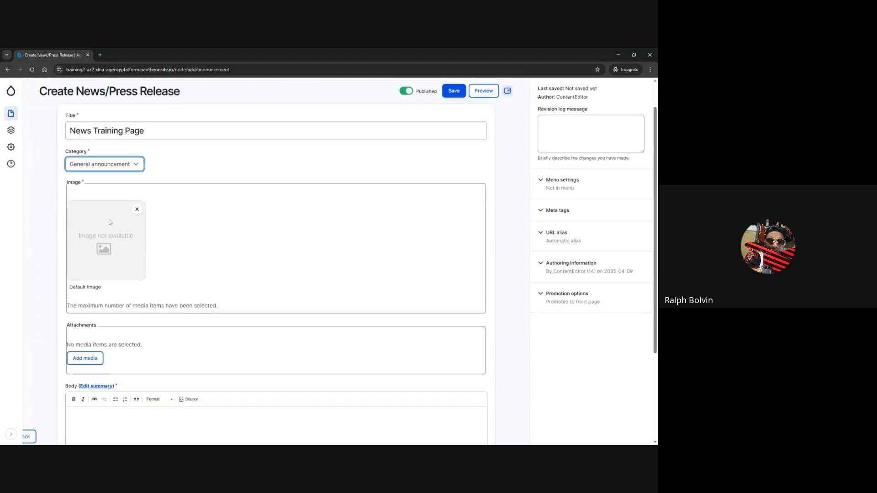
click(136, 210)
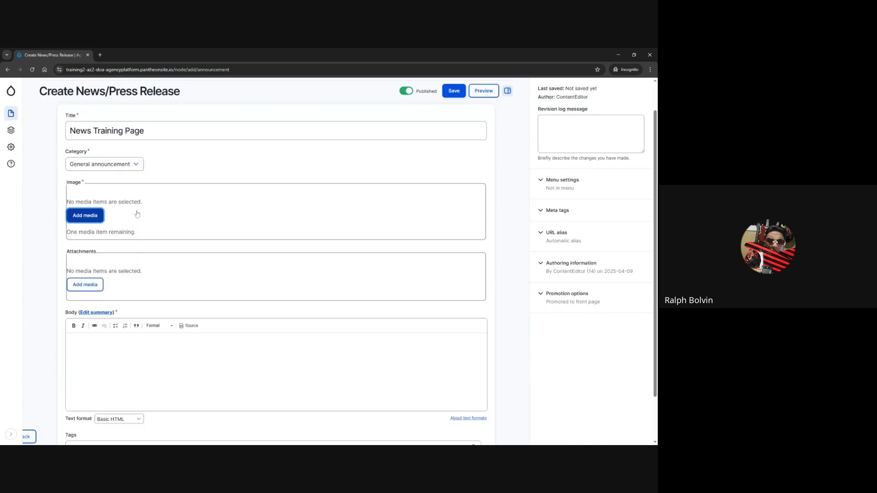
click(91, 215)
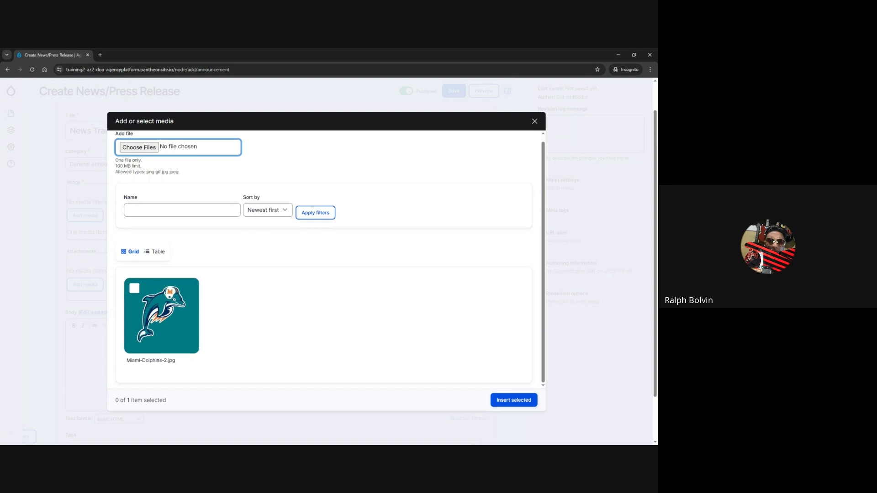
click(140, 148)
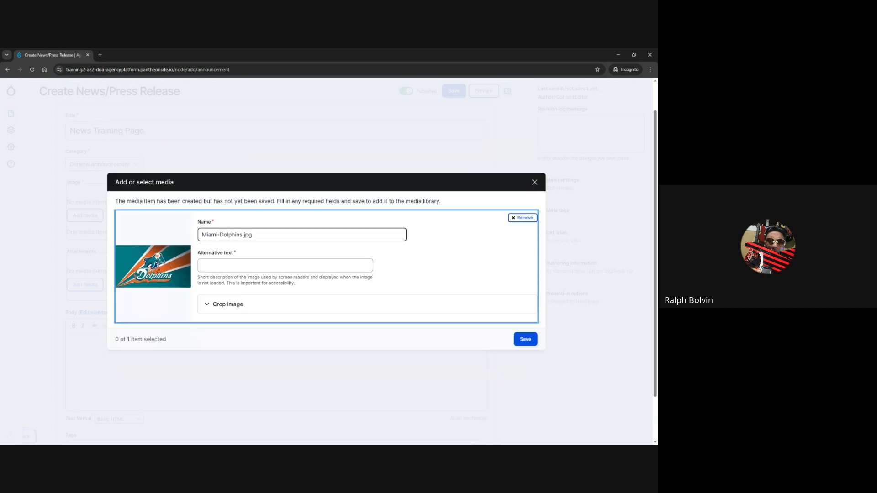
click(285, 266)
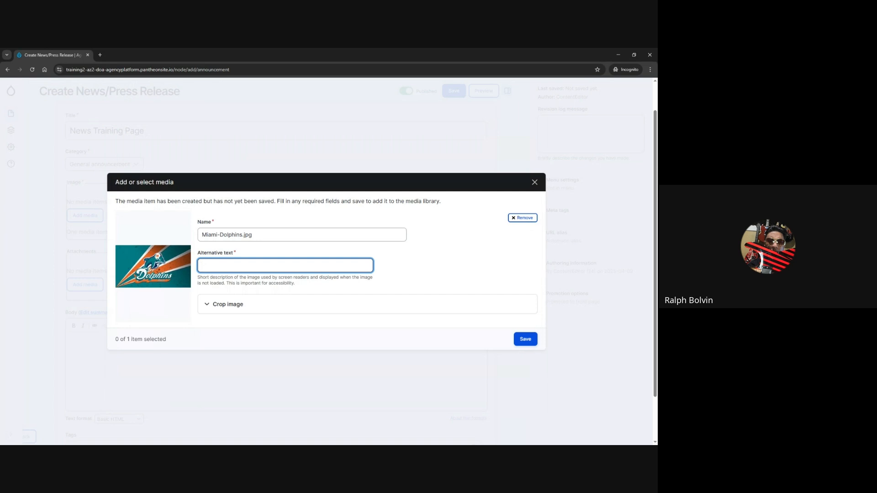
text(Miami Dolphins Logo with the dolphin jumping over the Dolphins)
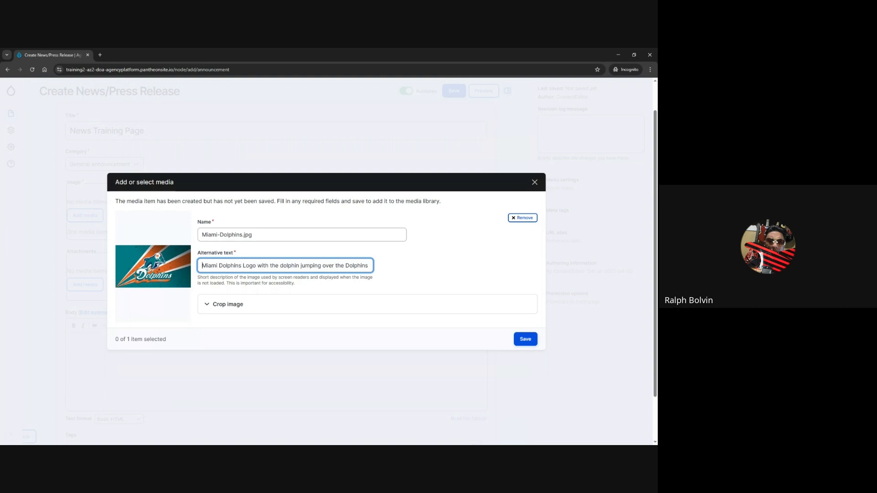
key(Tab)
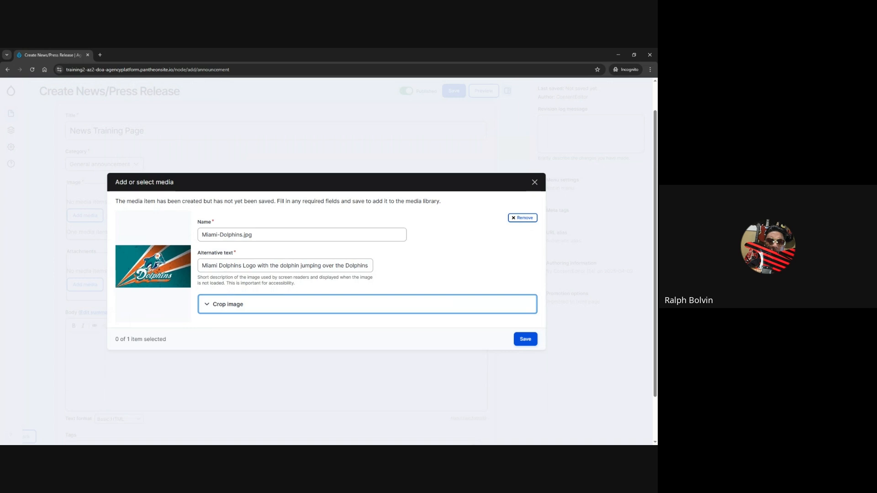
Apply the Card/Teaser, Slideshow/Page Image and Square crops to Miami-Dolphins.jpg, save it and insert it as the news page's image
click(227, 303)
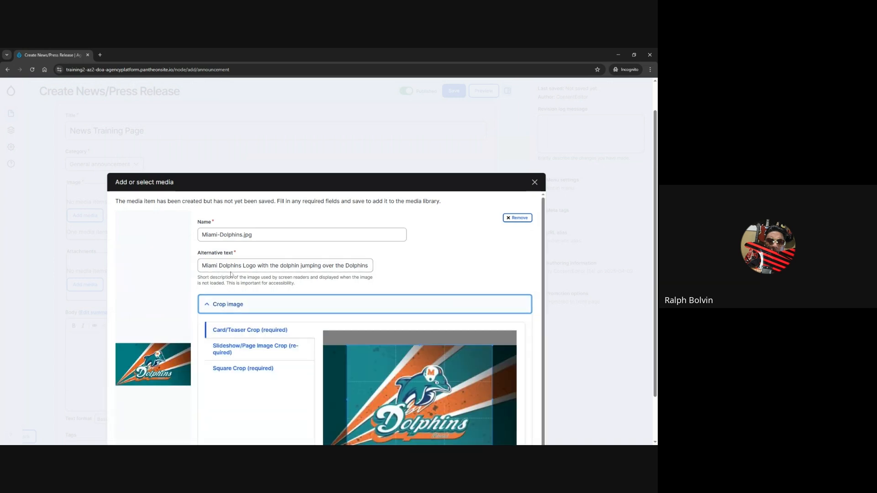
scroll(231, 269, down, 1)
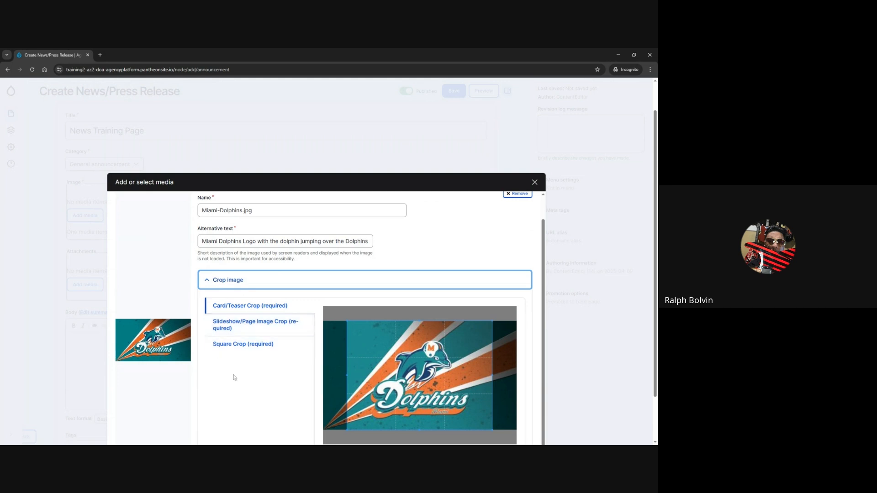
scroll(234, 377, down, 2)
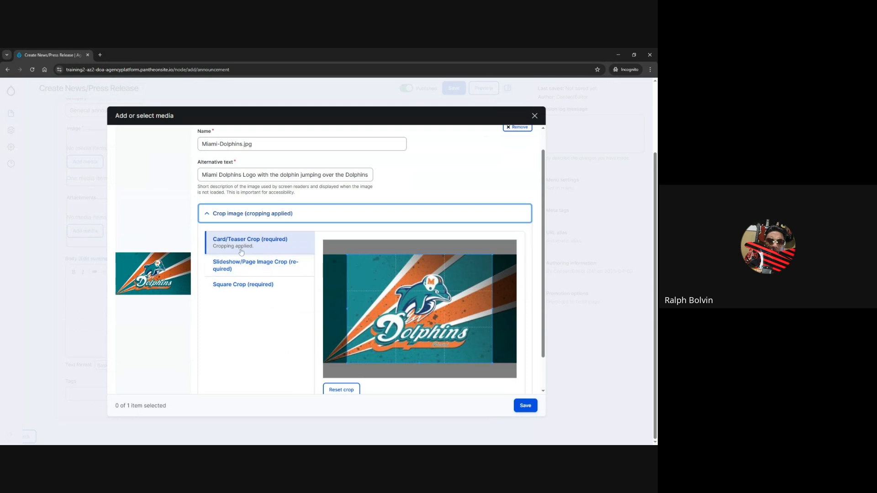
click(224, 273)
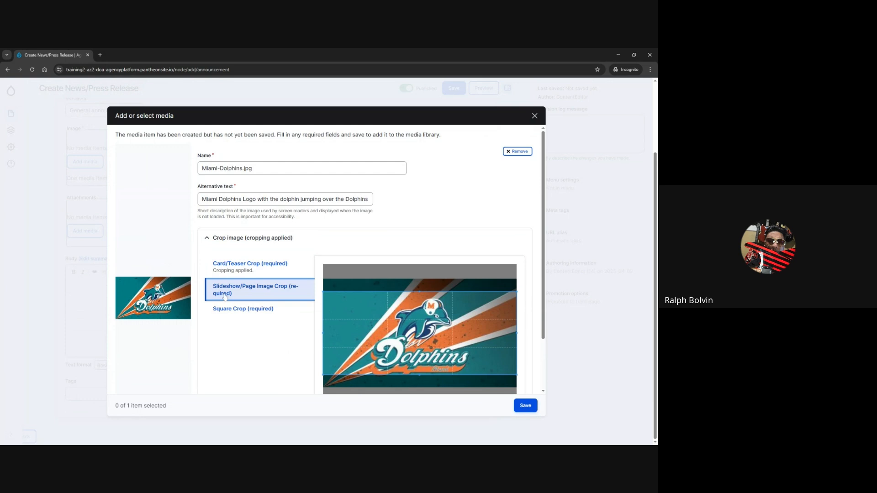
click(350, 320)
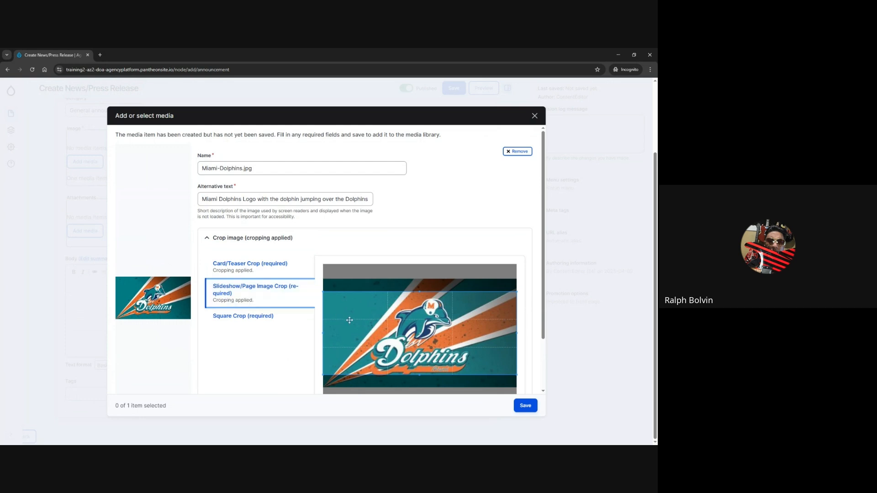
click(242, 316)
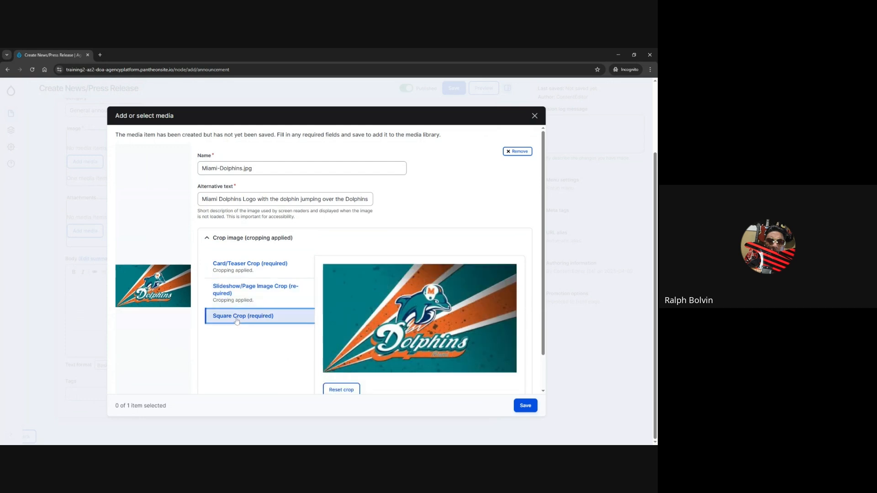
click(388, 324)
scroll(292, 359, down, 2)
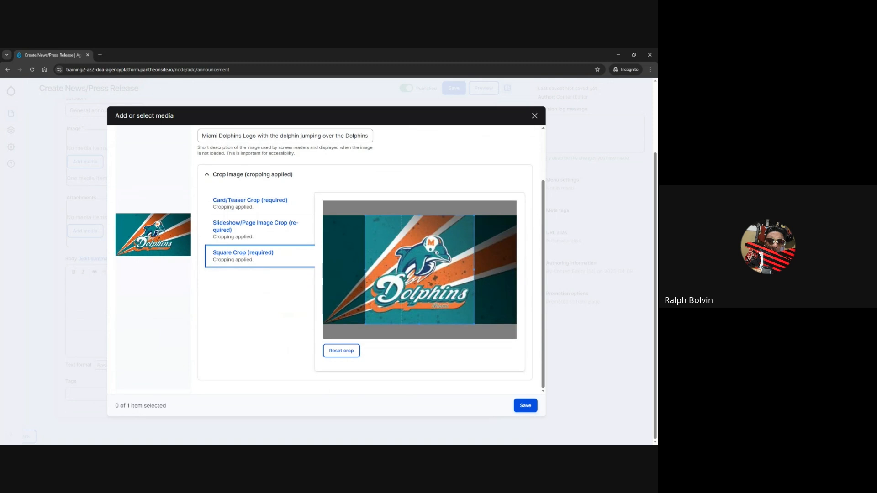
click(520, 402)
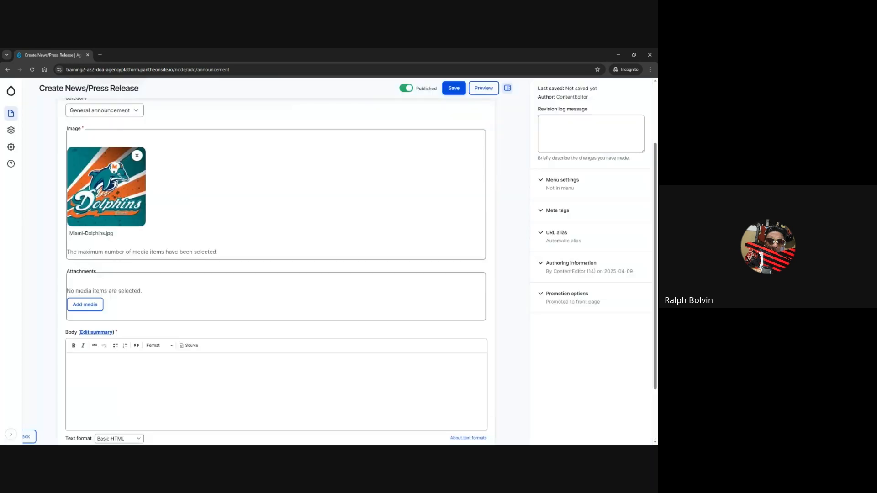
Browse the existing documents in the media library for the news page's Attachments
scroll(128, 274, down, 3)
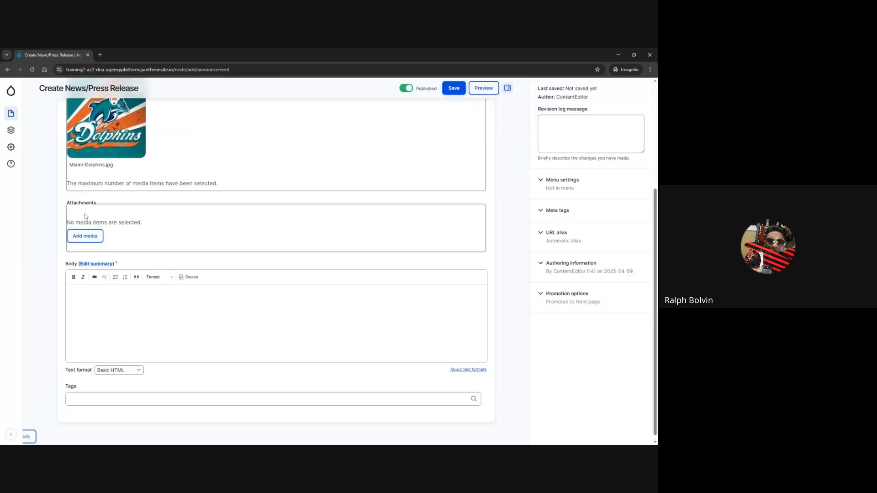
click(85, 235)
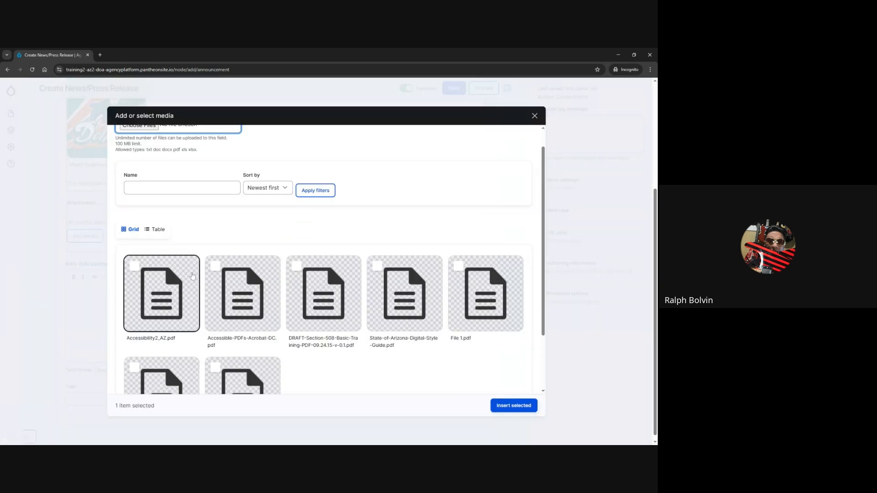
scroll(224, 286, down, 3)
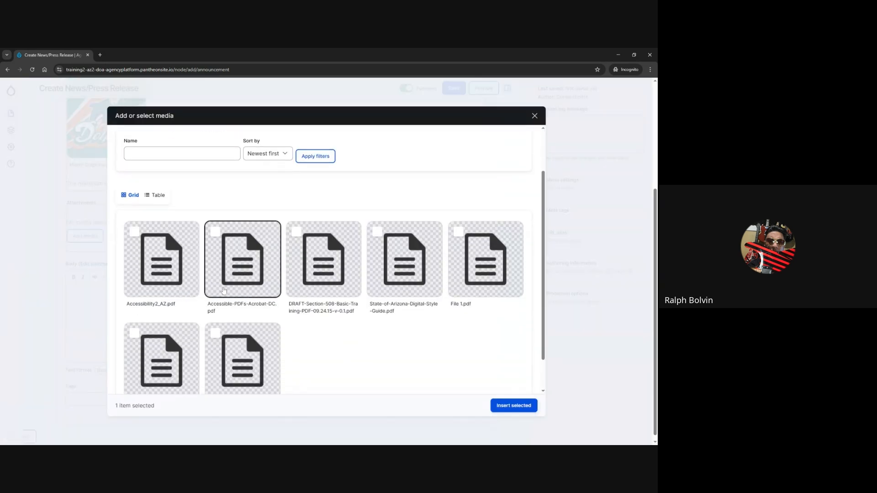
scroll(224, 289, up, 4)
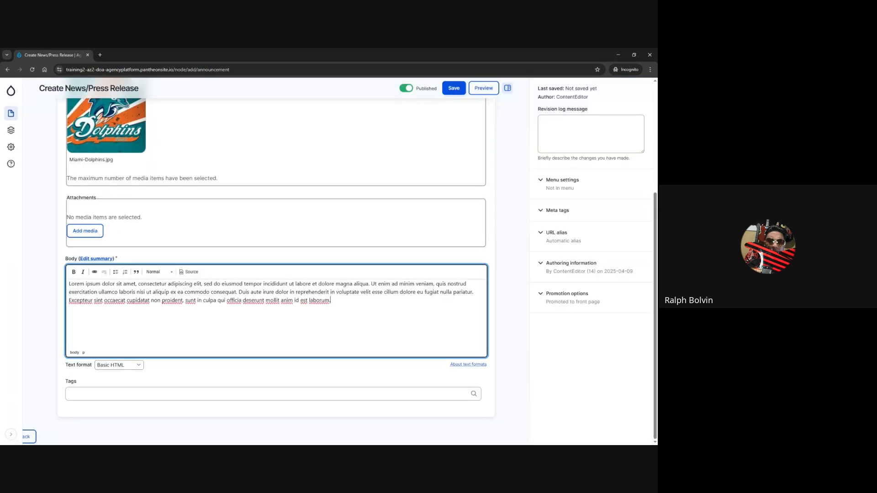
Save the News Training Page and review its published body text
click(454, 88)
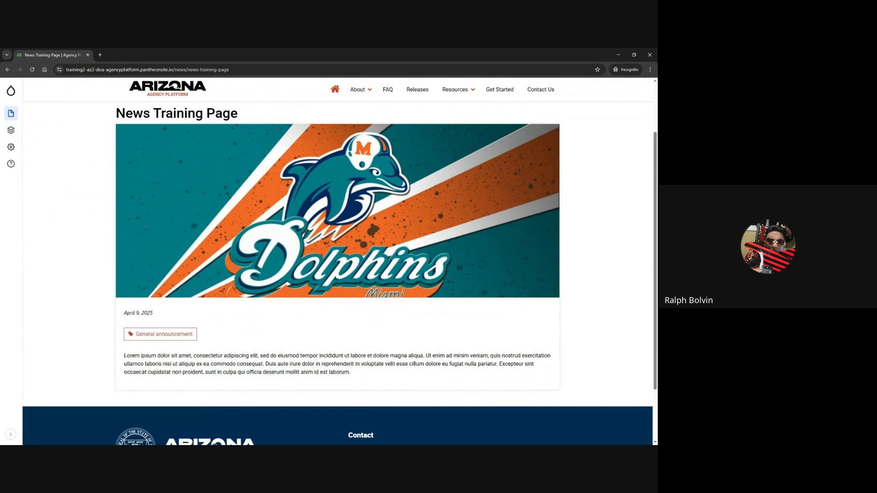
drag(142, 355, 266, 373)
click(11, 114)
click(132, 204)
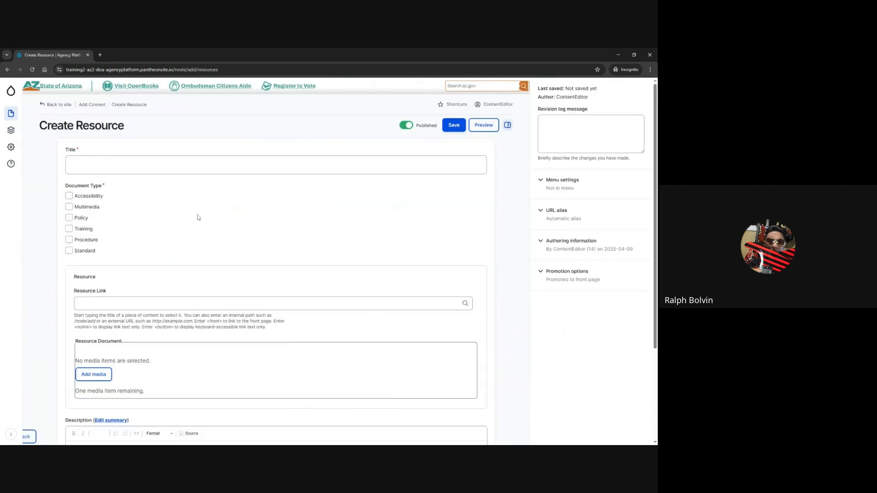
click(179, 165)
click(69, 229)
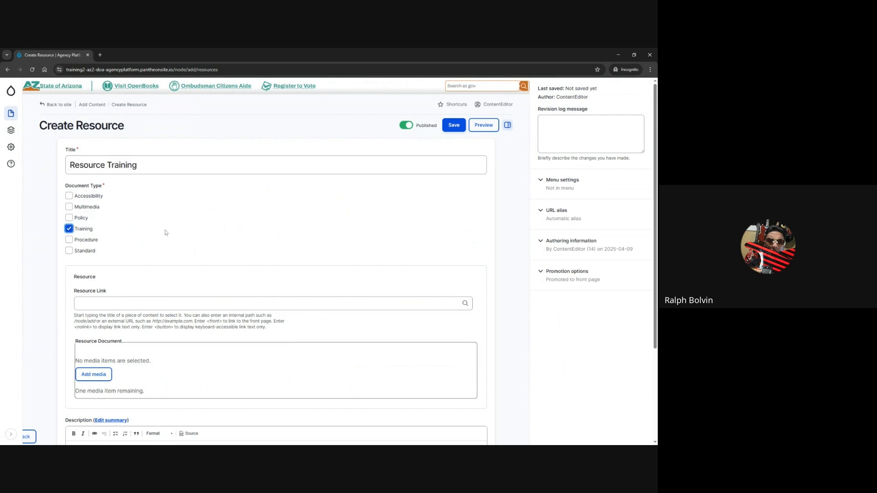
scroll(166, 233, down, 2)
click(166, 234)
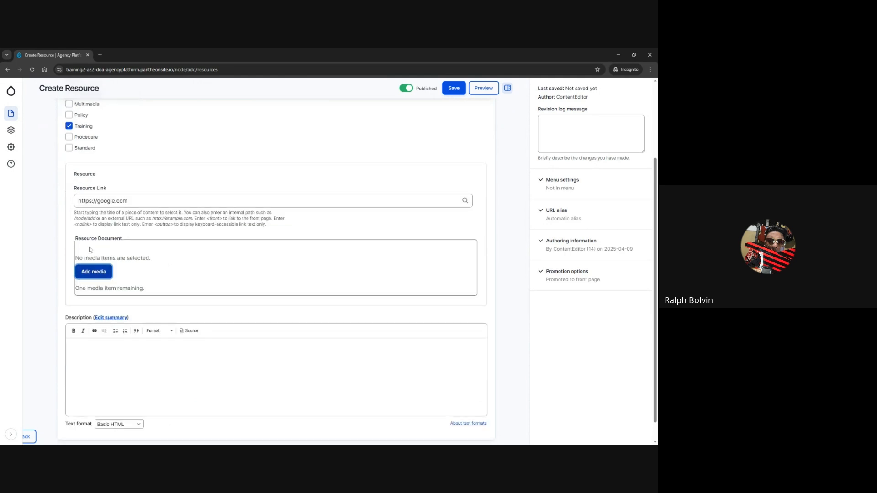
Insert Accessibility2_AZ.pdf from the media library as the resource document, fill the description with Lorem ipsum placeholder text, and save the resource
click(96, 272)
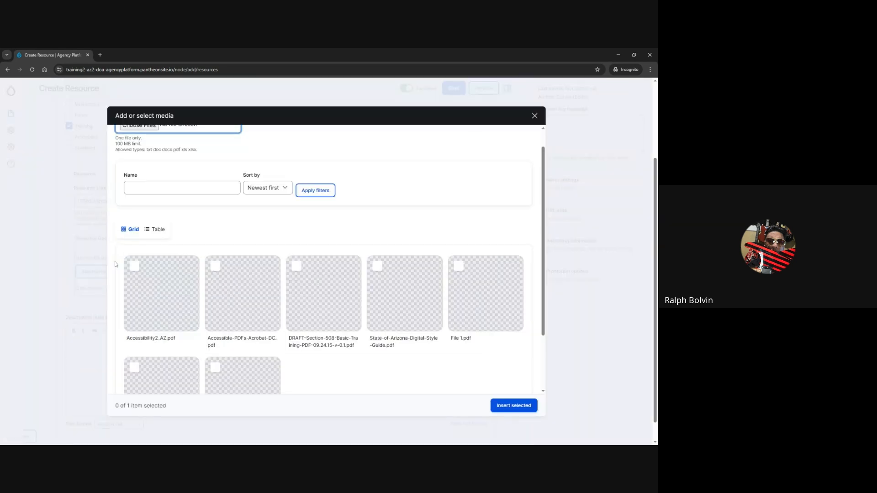
click(135, 266)
click(514, 405)
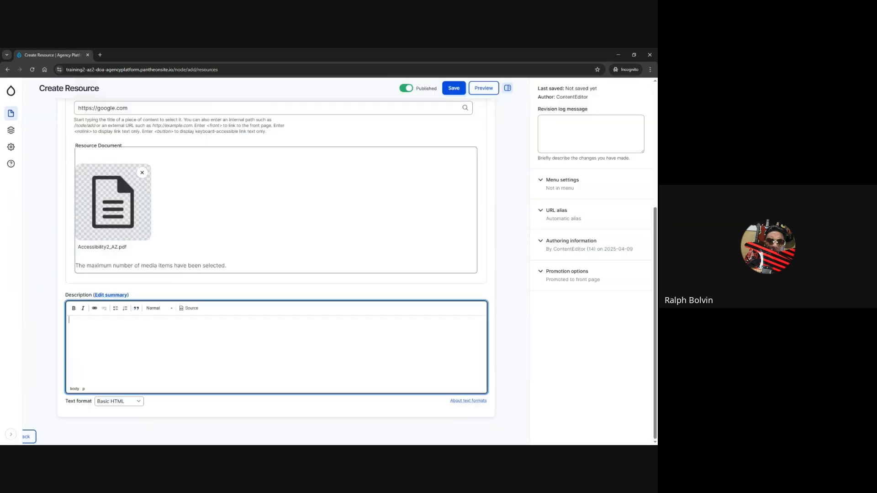
text(Lorem ipsum dolor sit amet, consectetur adipiscing elit, sed do eiusmod tempor incididunt ut labore et dolore magna aliqua. Ut enim ad minim veniam, quis nostrud exercitation ullamco laboris nisi ut aliquip ex ea commodo consequat. Duis aute irure dolor in reprehenderit in voluptate velit esse cillum dolore eu fugiat nulla pariatur. Excepteur sint occaecat cupidatat non proident, sunt in culpa qui officia deserunt mollit anim id est laborum.)
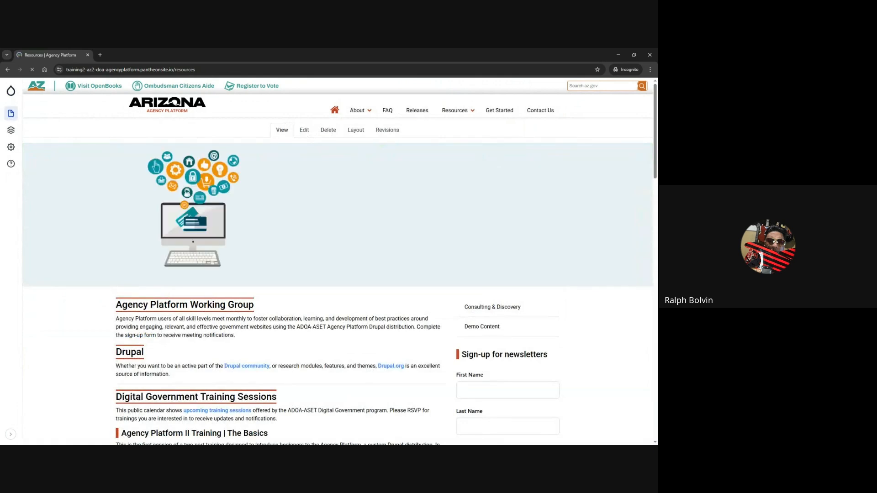
Filter the Resources Listing by the title "training"
scroll(338, 260, down, 2)
scroll(338, 260, down, 15)
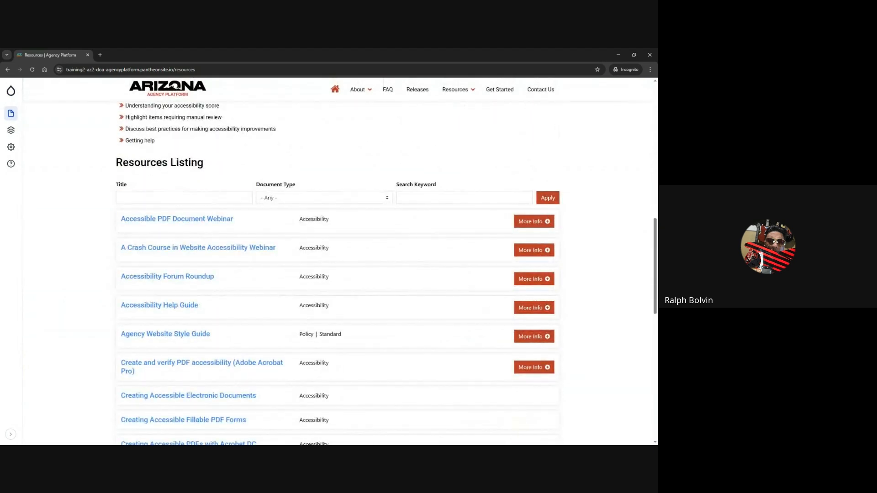
click(184, 198)
text(training)
key(Return)
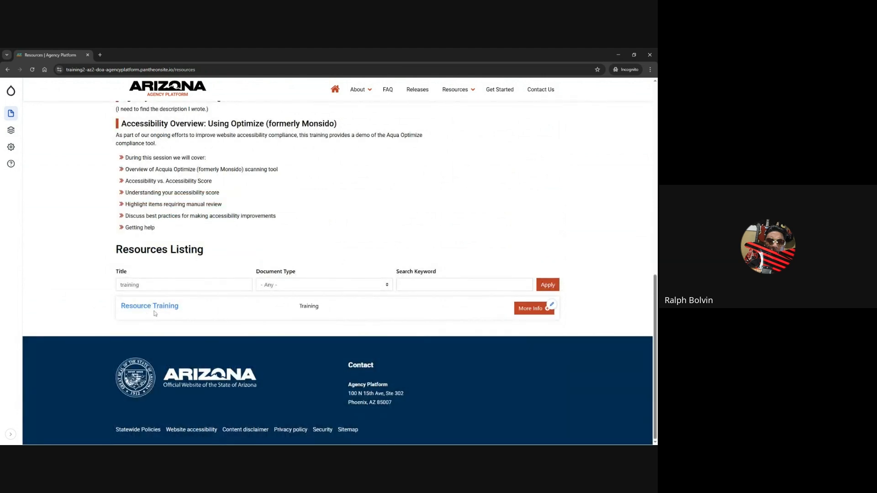
Expand the additional information for Resource Training in the listing and open the resource from its title
click(522, 312)
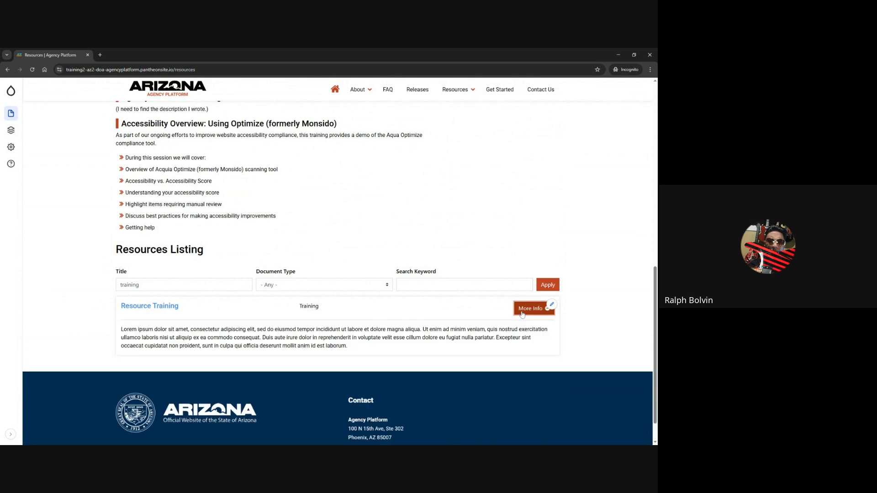
scroll(349, 294, down, 1)
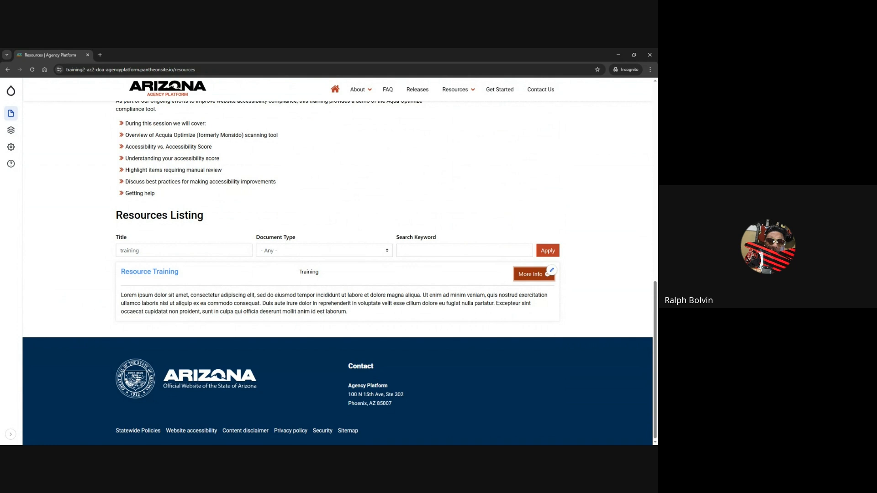
click(166, 273)
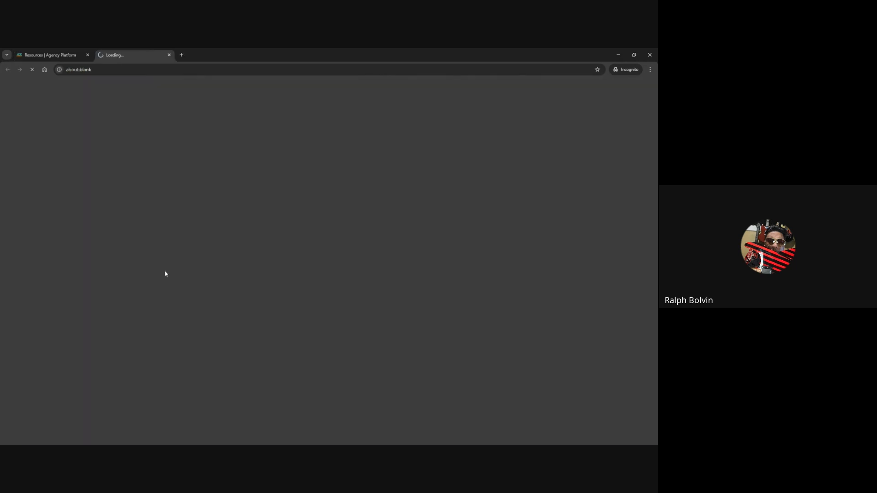